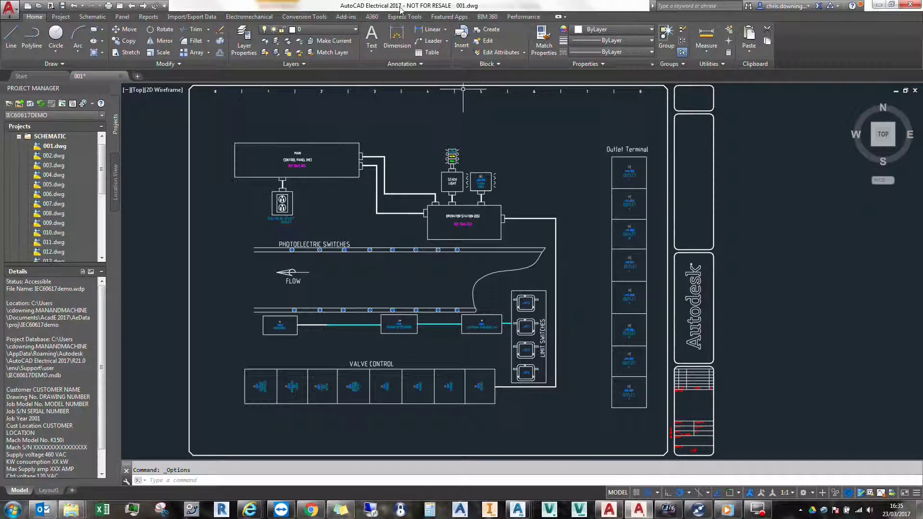
Step: Rename the ACADE profile to ACADE_Original in the Options Profiles list
left_click(10, 10)
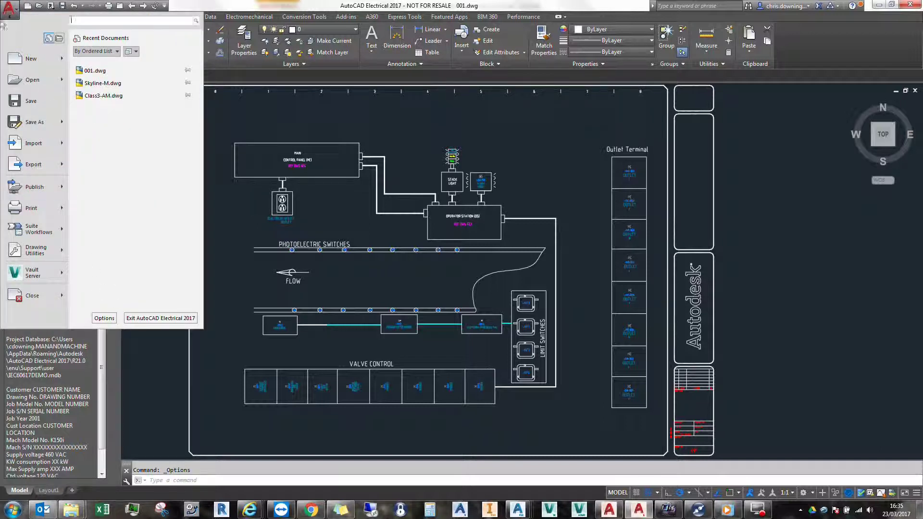
left_click(104, 318)
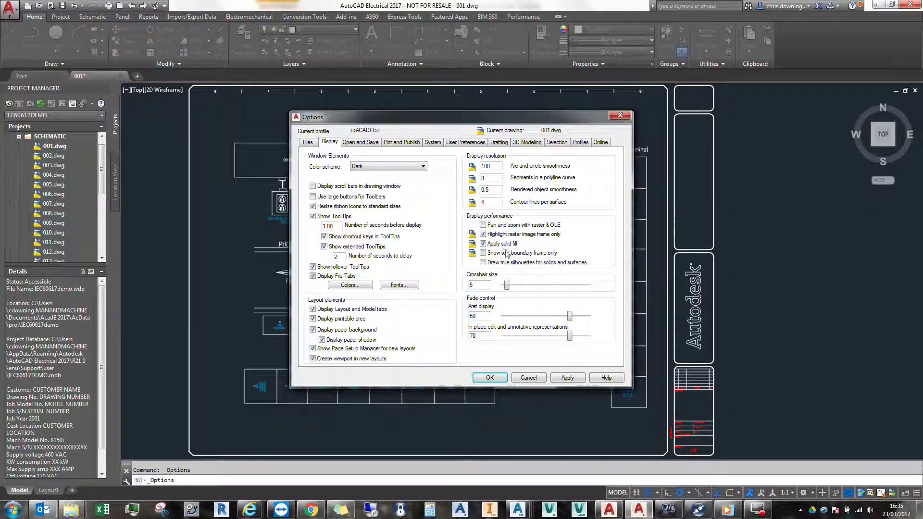
left_click(580, 142)
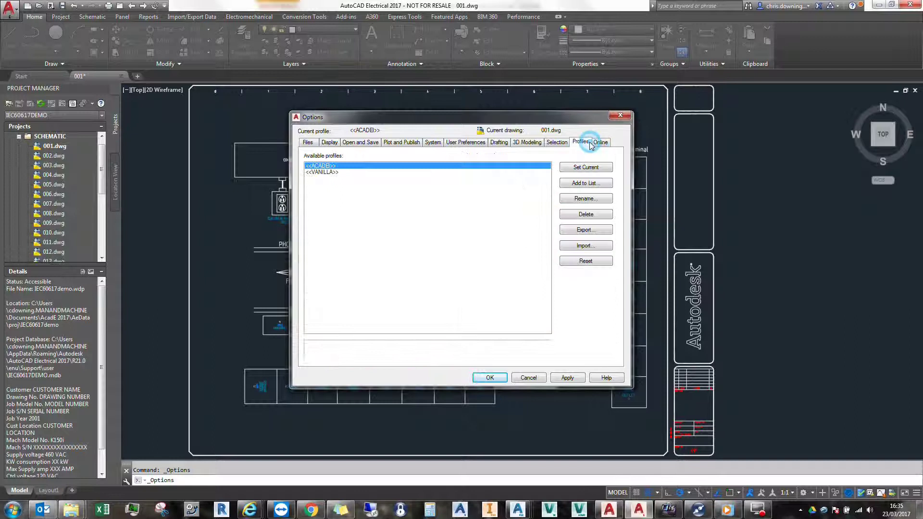
left_click(596, 199)
left_click(390, 230)
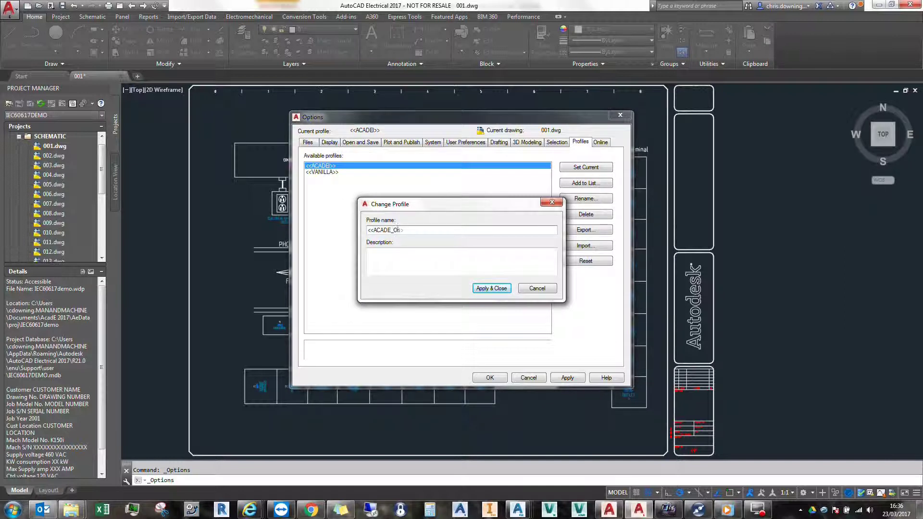
type("_Original")
Step: Add a new profile named ACADE and make it the current profile
left_click(491, 288)
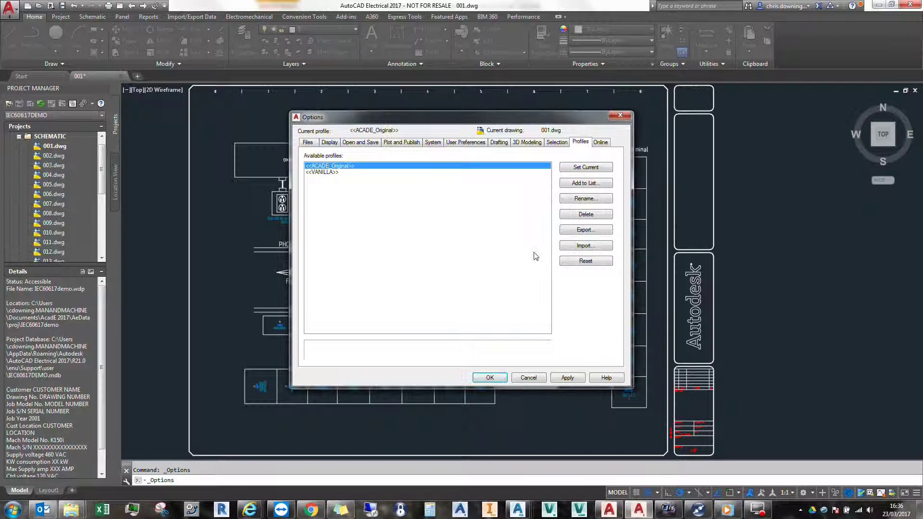
left_click(598, 188)
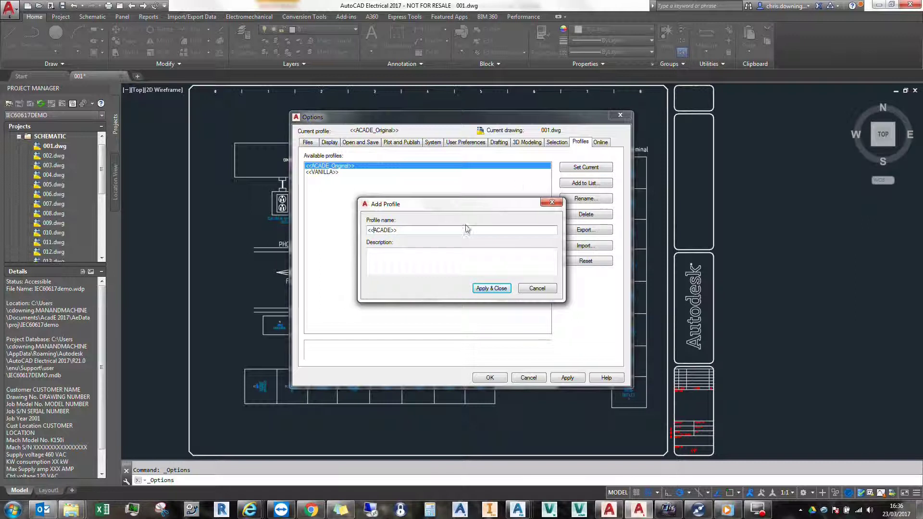
left_click_drag(438, 204, 474, 219)
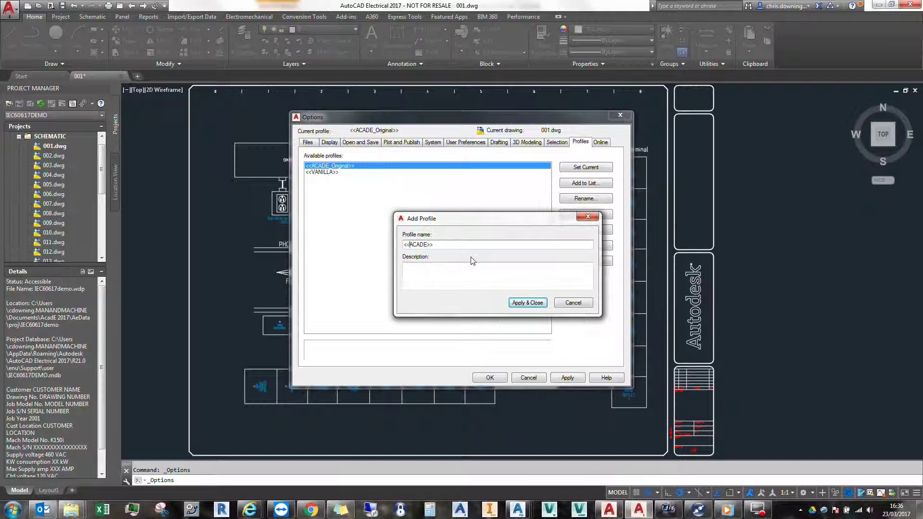
left_click(443, 241)
left_click(529, 302)
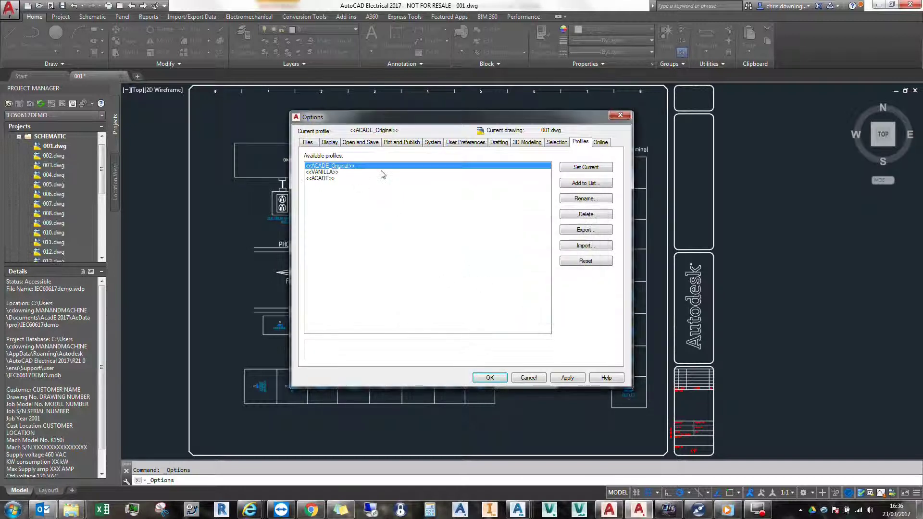
left_click(320, 178)
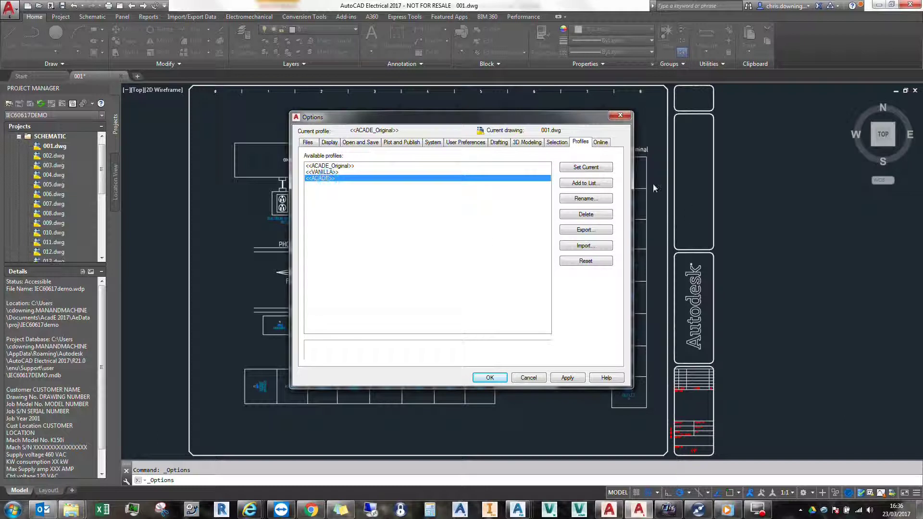
left_click(609, 168)
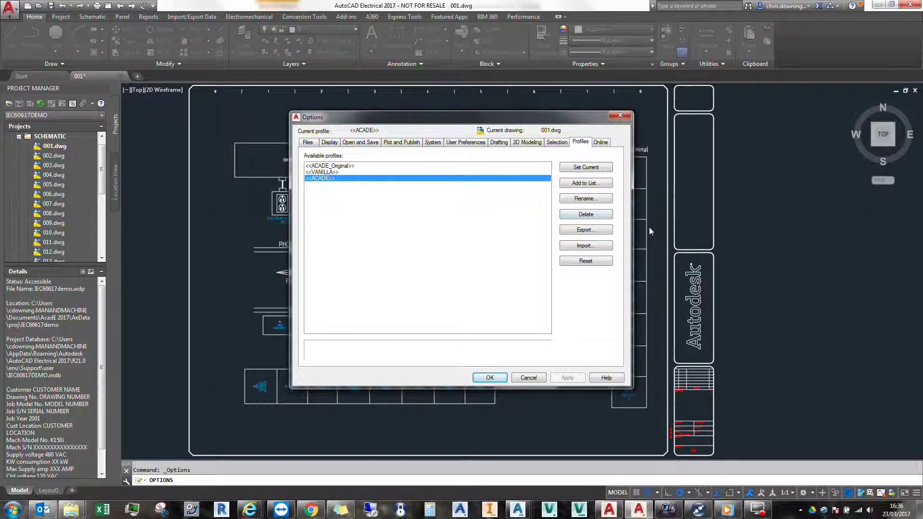
Step: Select the Support File Search Path entry in the Files settings
left_click(309, 143)
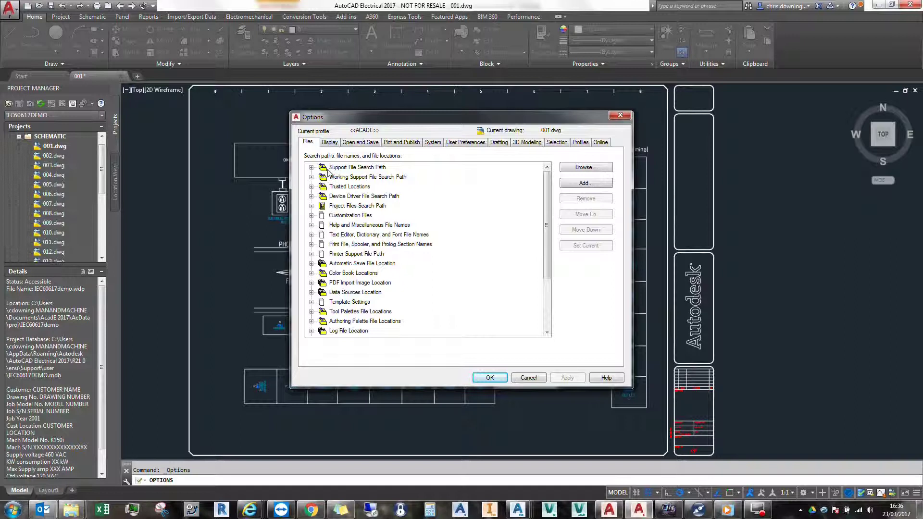
left_click_drag(354, 117, 357, 130)
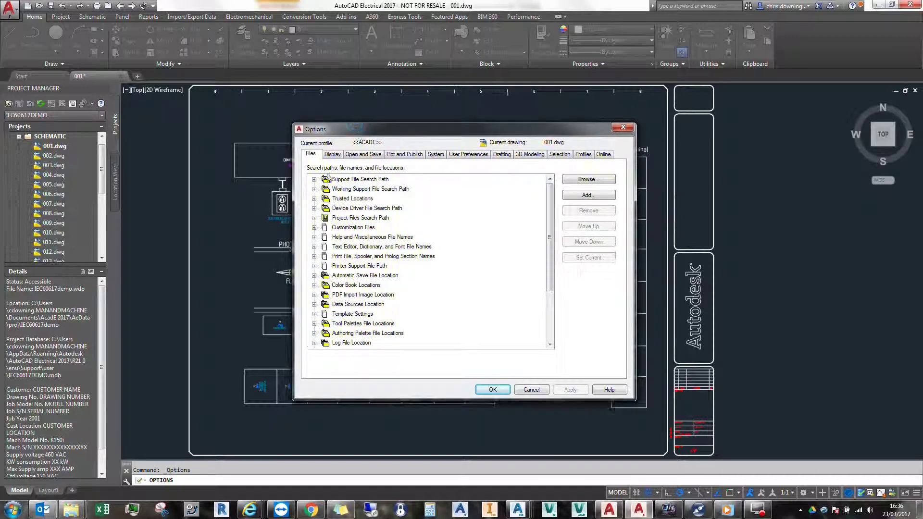
left_click(358, 179)
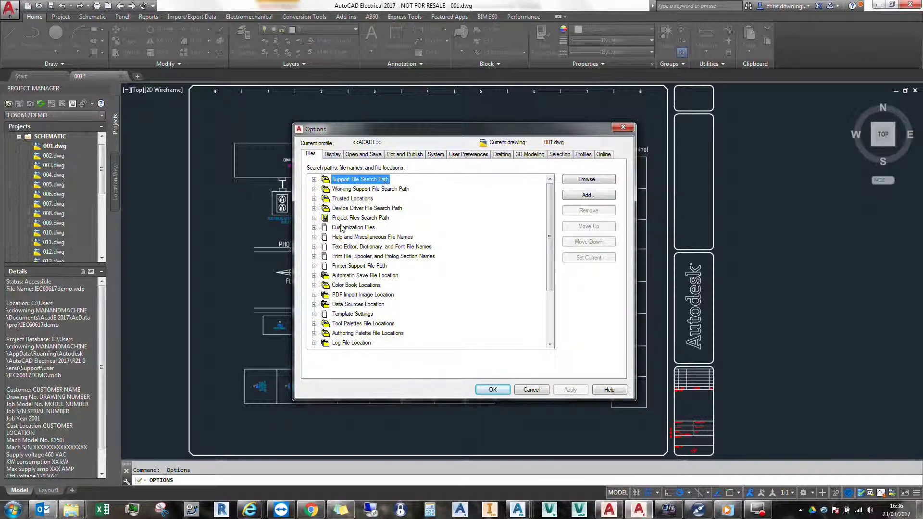
Step: Bring Explorer forward and browse E:\AutoCAD Elec and its Libs folder
left_click(71, 509)
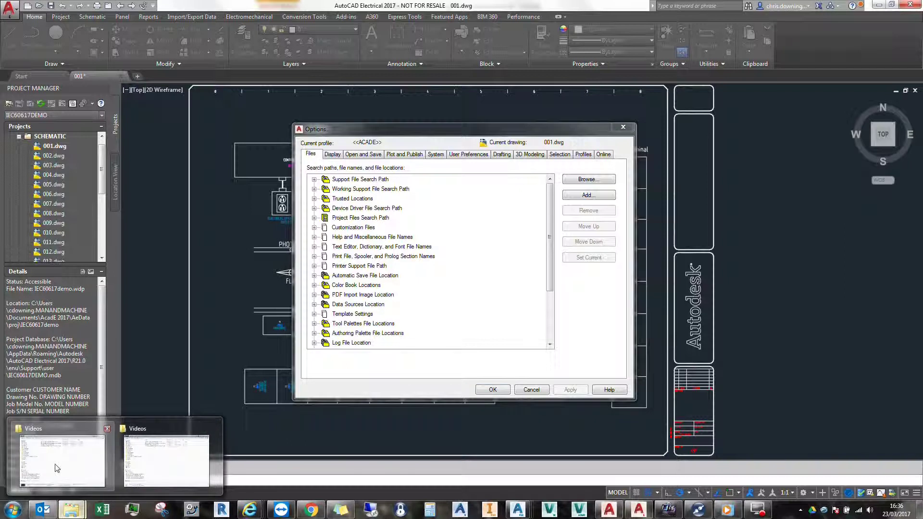
left_click(165, 461)
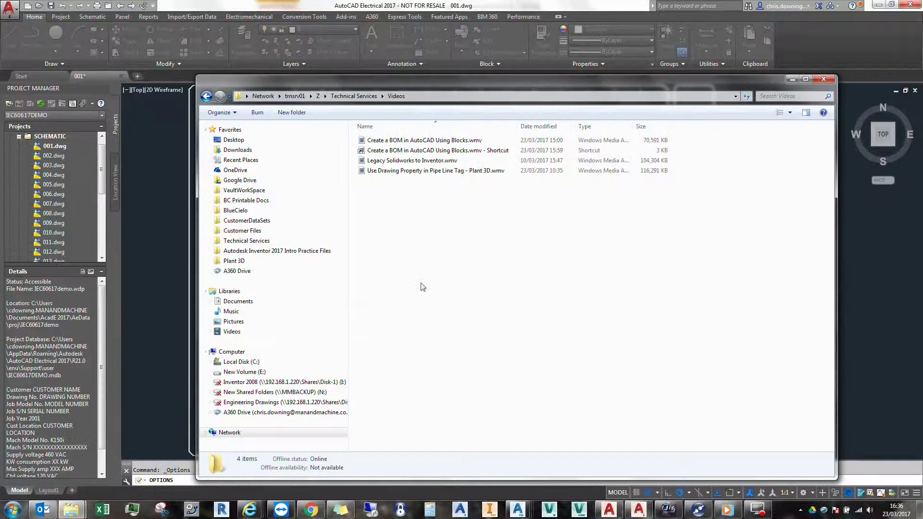
left_click(245, 372)
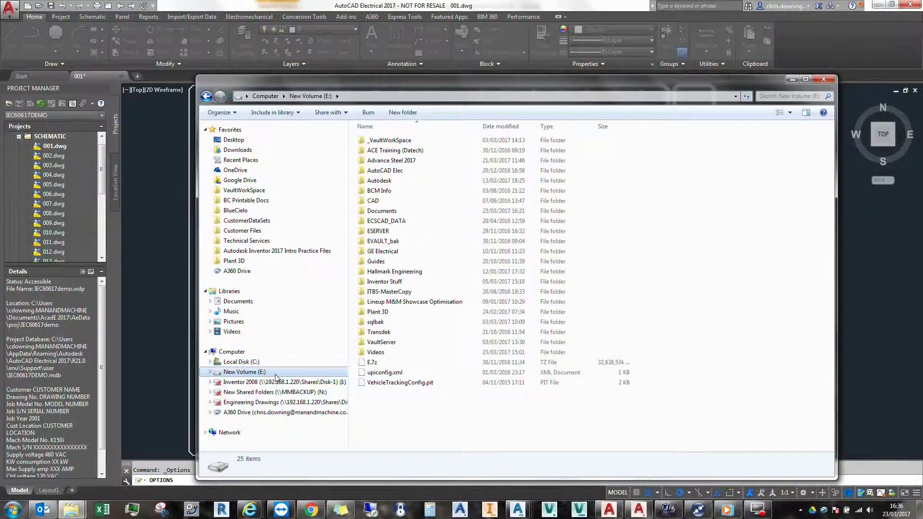
left_click(392, 172)
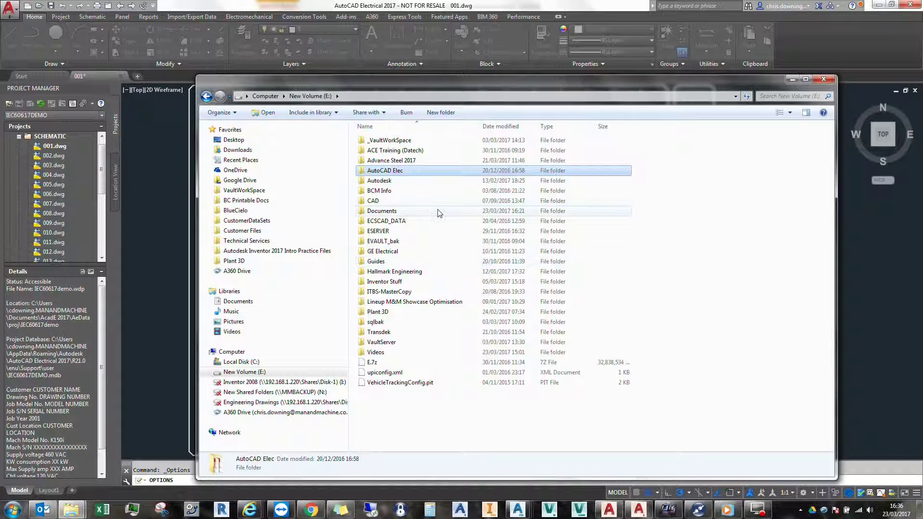
double_click(391, 170)
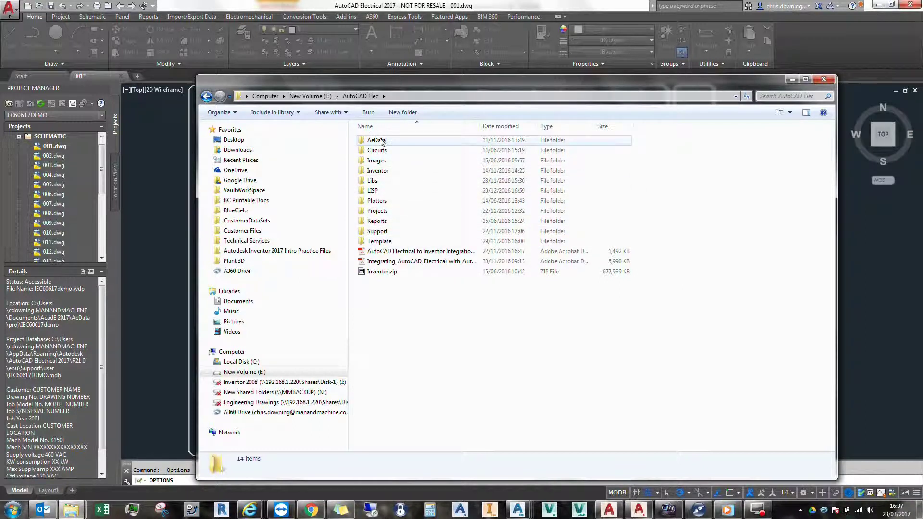
double_click(373, 181)
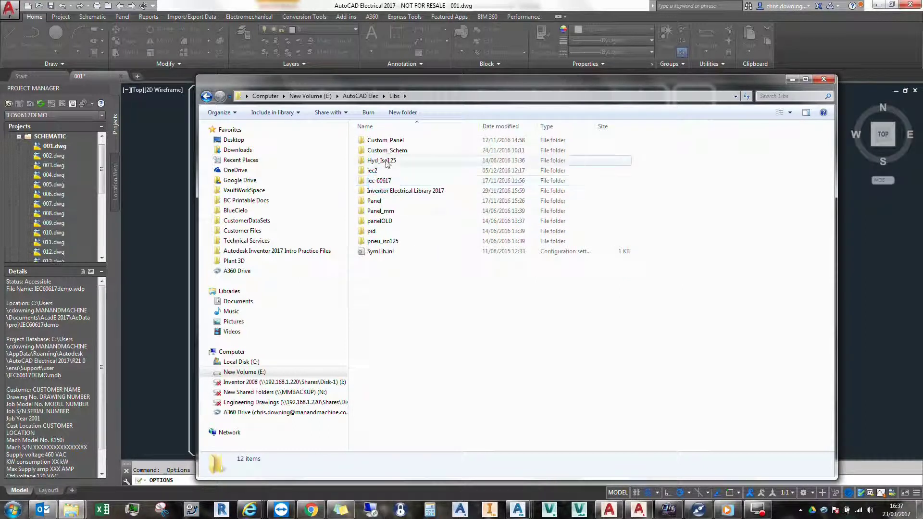
left_click(362, 96)
Step: Browse AeData\en-US\Catalogs, then Support and its IMAGES subfolder, ending in Support
double_click(398, 143)
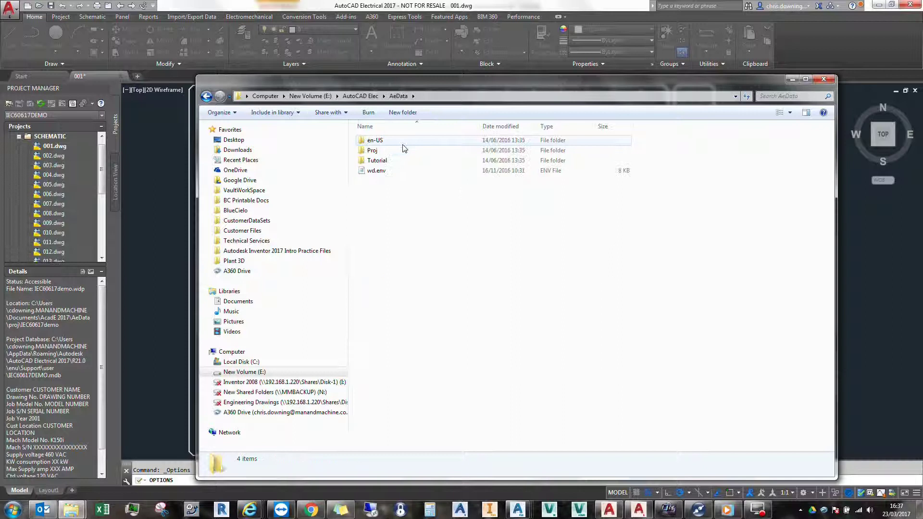
double_click(404, 142)
double_click(404, 143)
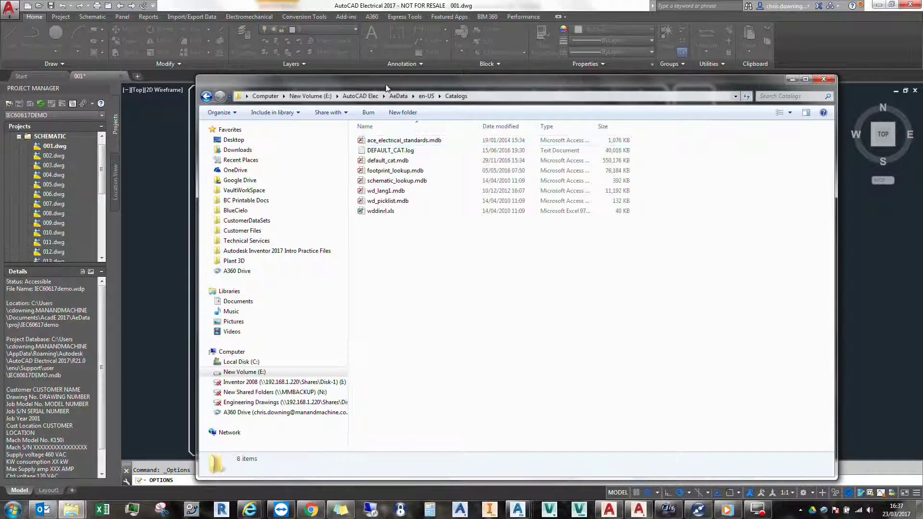
left_click(398, 96)
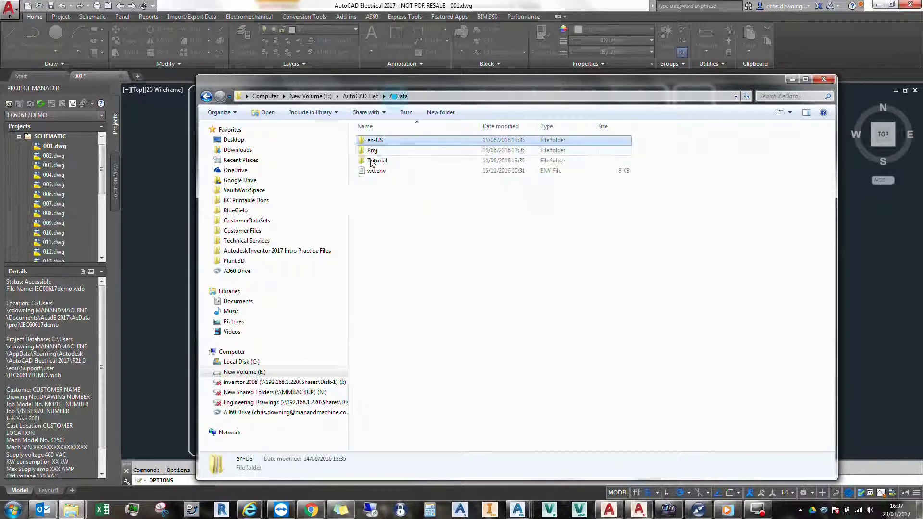
left_click(360, 96)
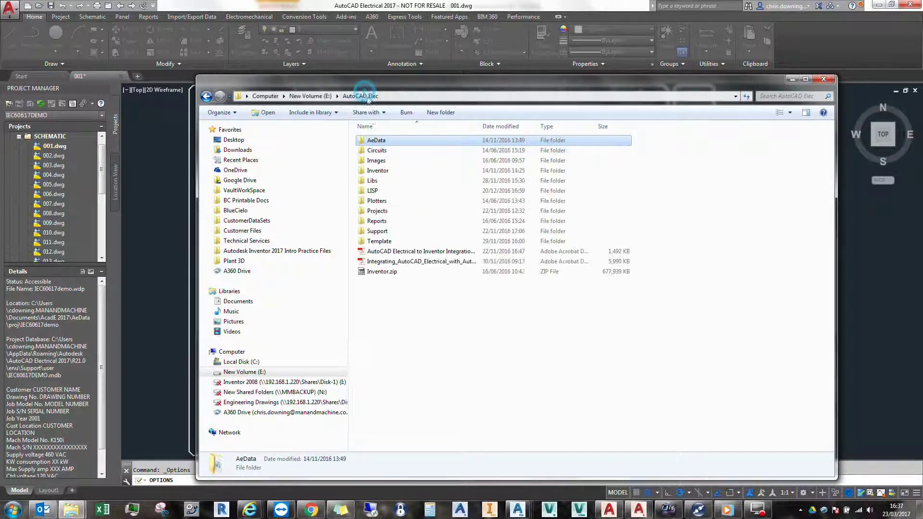
double_click(388, 232)
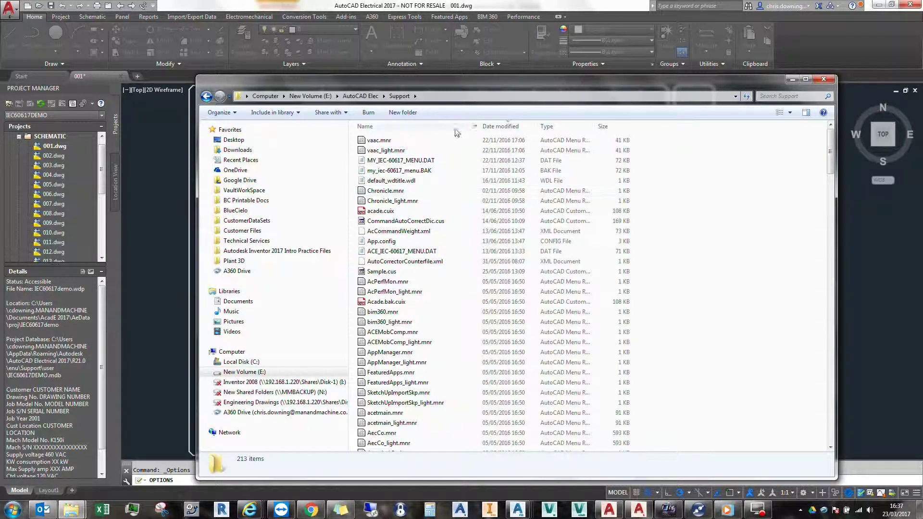
left_click(545, 126)
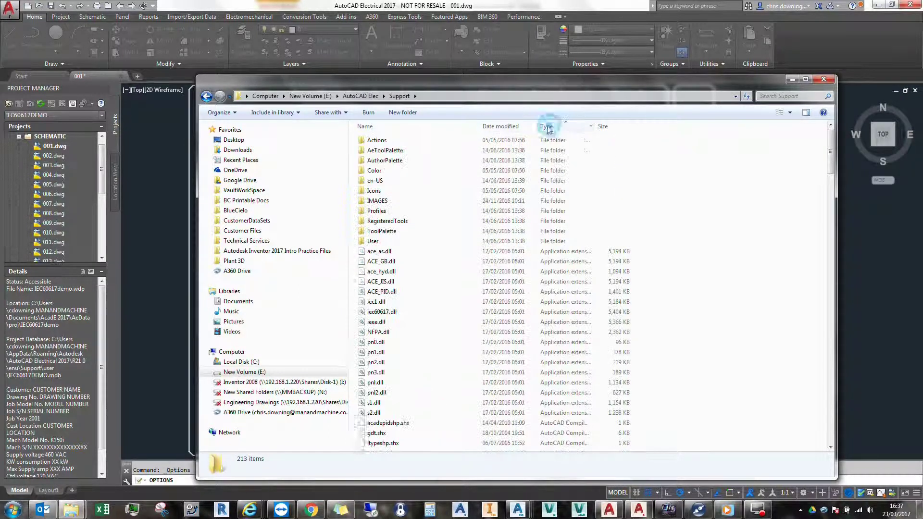
double_click(402, 197)
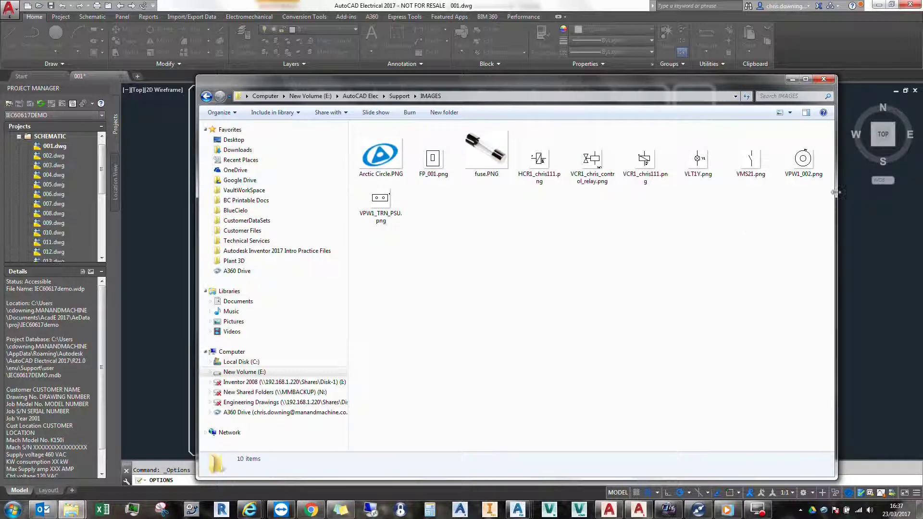
left_click(399, 96)
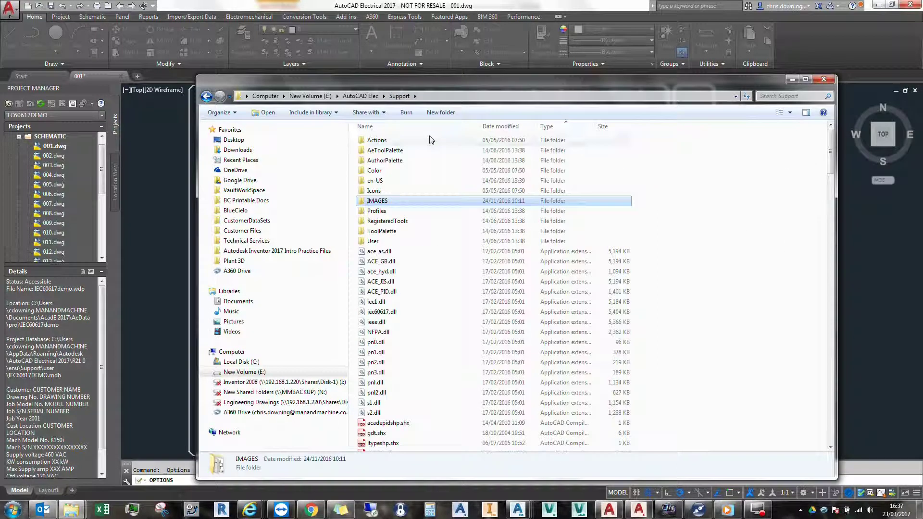
Step: Look into the Template folder, then reopen E:\AutoCAD Elec from the drive root
left_click(358, 96)
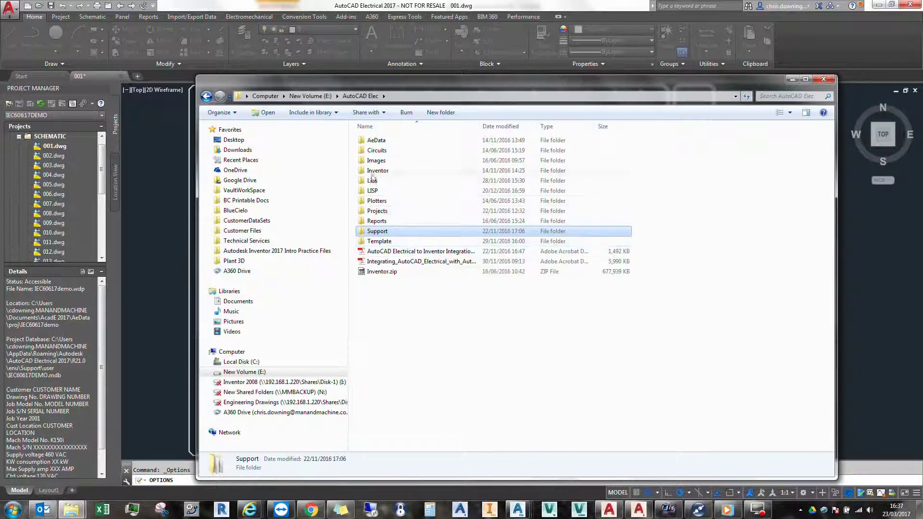
double_click(400, 242)
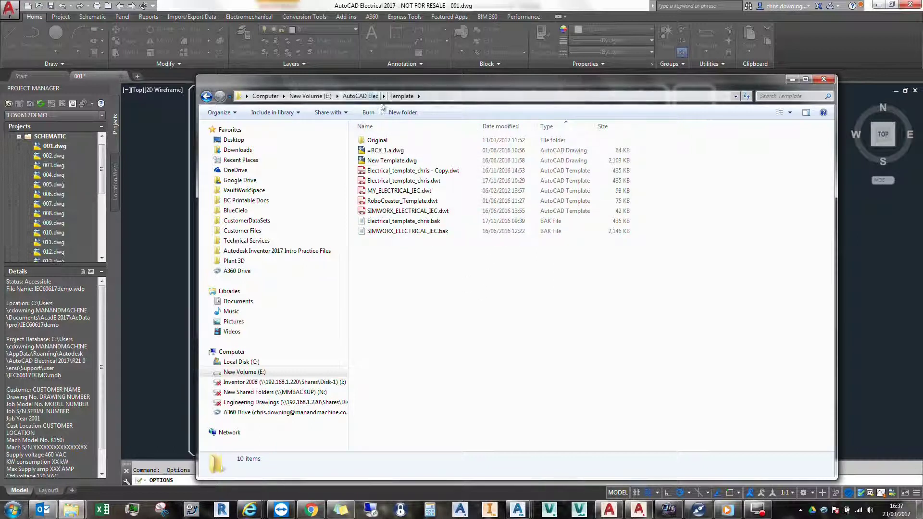
left_click(361, 96)
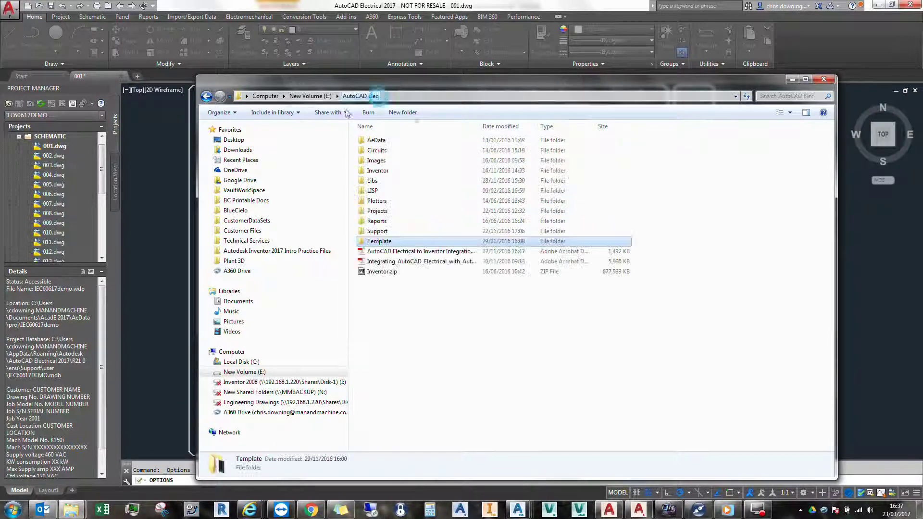
left_click(310, 95)
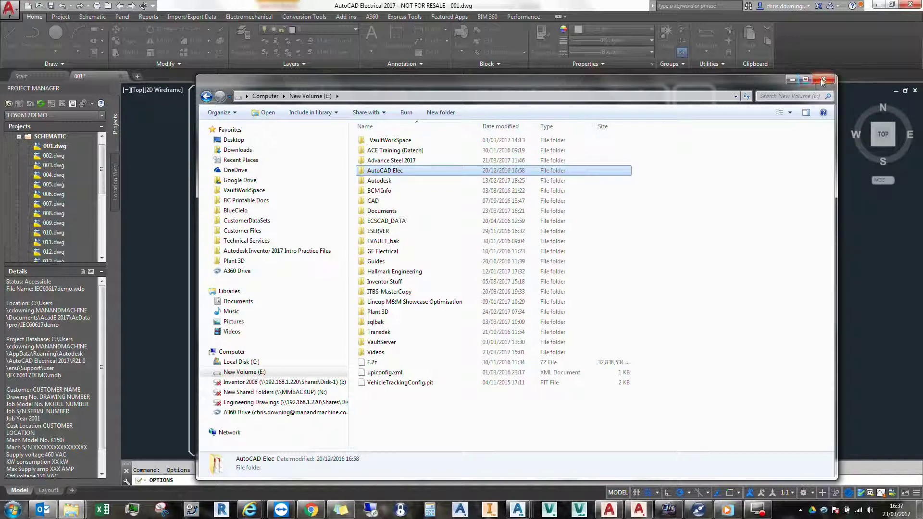
double_click(384, 173)
Step: Copy the path E:\AutoCAD Elec from the address bar and minimize Explorer
left_click(394, 96)
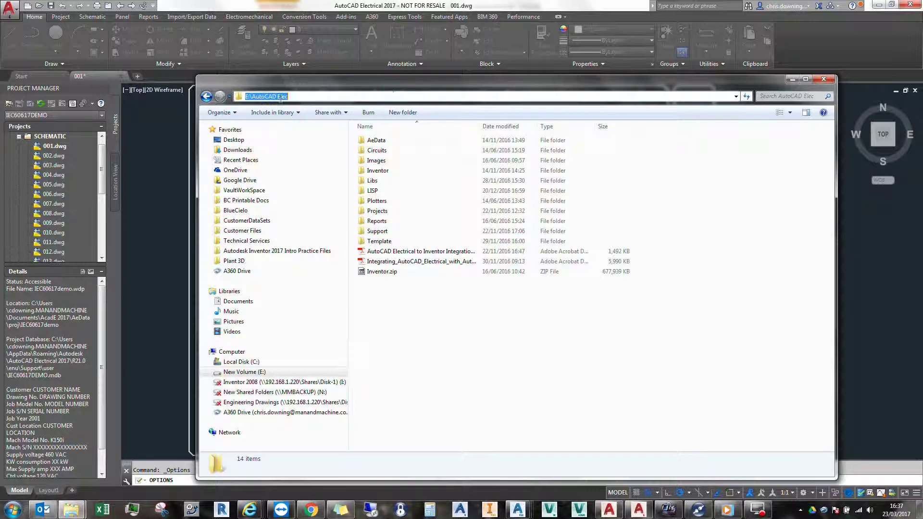
right_click(279, 97)
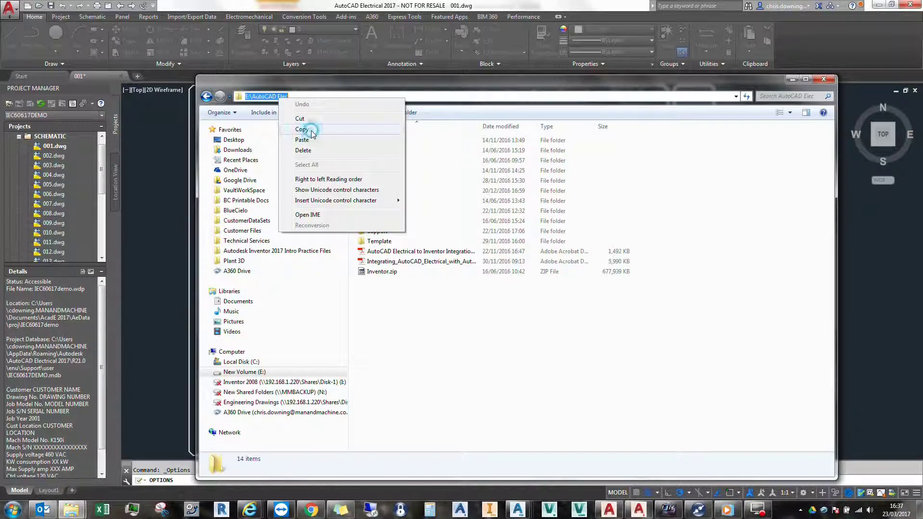
left_click(304, 123)
left_click(792, 79)
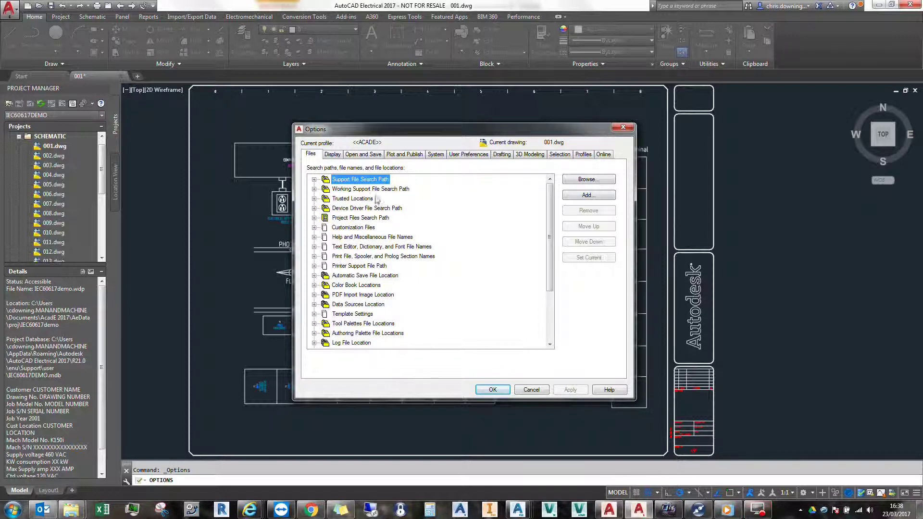
Step: Expand Support File Search Path to list its default folder entries
left_click(315, 179)
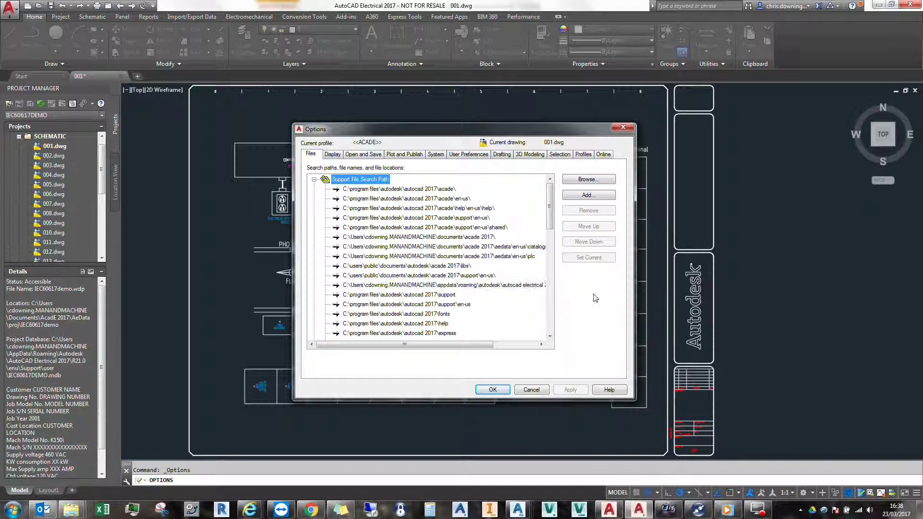
Step: Repoint the acade 2017 documents, catalogs and plc support paths to E:\AutoCAD Elec
left_click(472, 237)
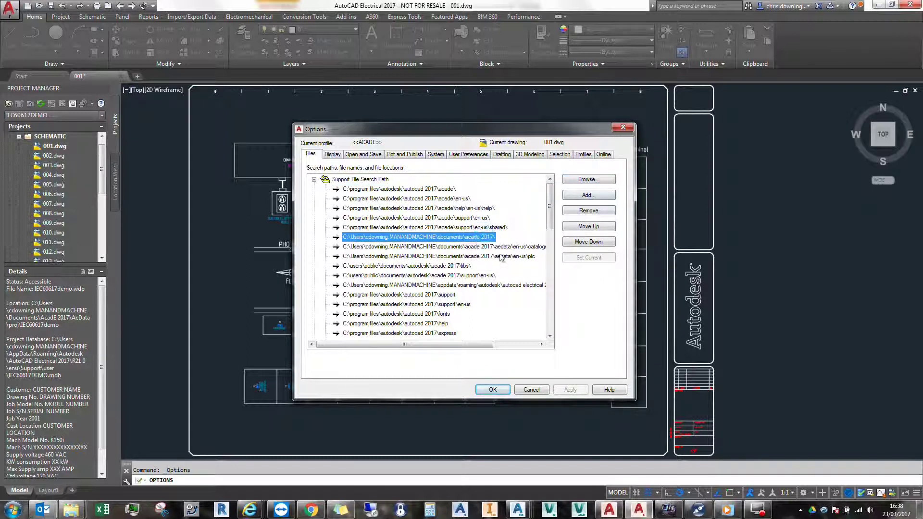
left_click(485, 237)
type("E:\\AutoCAD Elec")
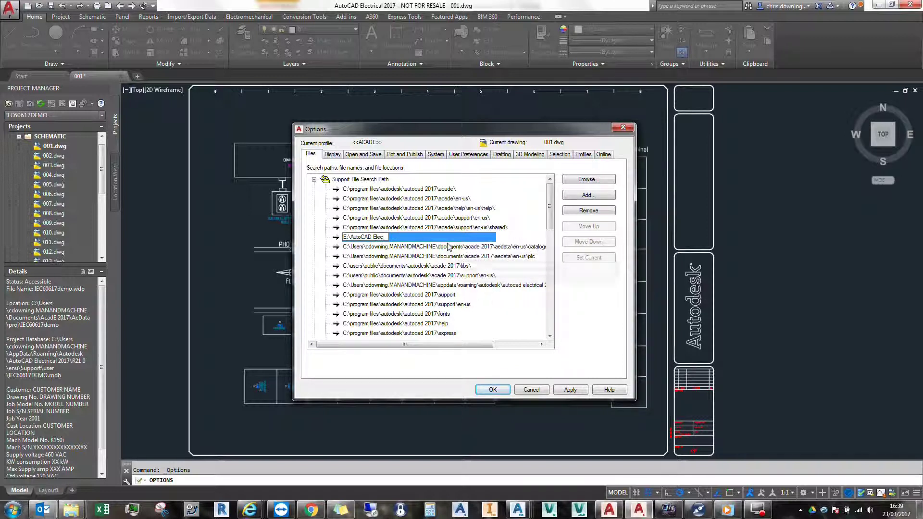
left_click(470, 247)
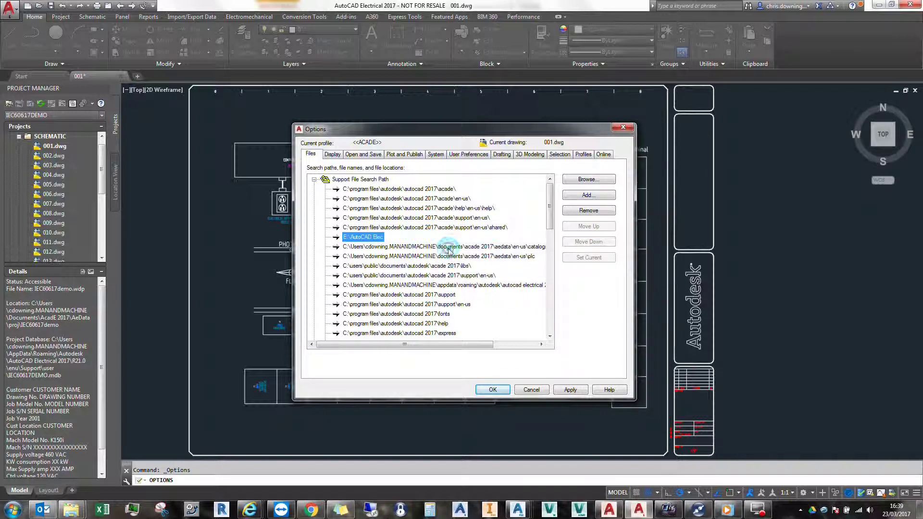
left_click(486, 247)
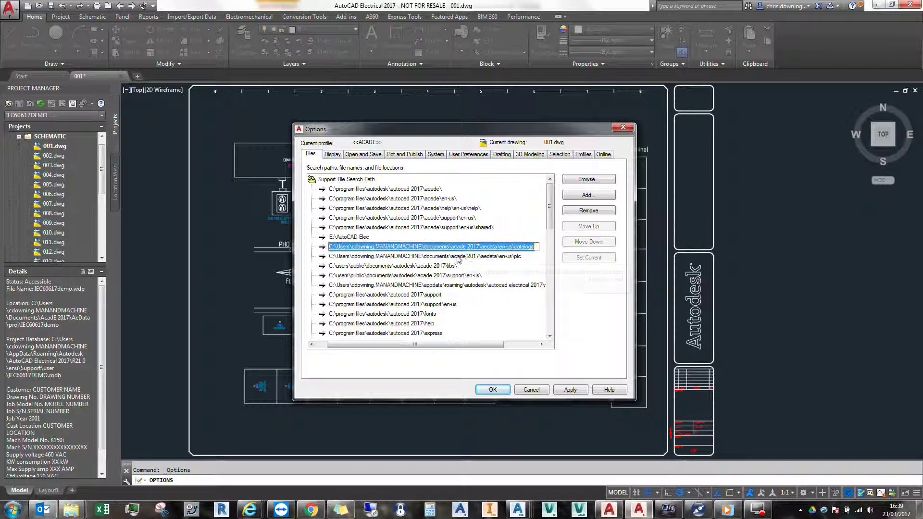
left_click_drag(478, 249, 274, 267)
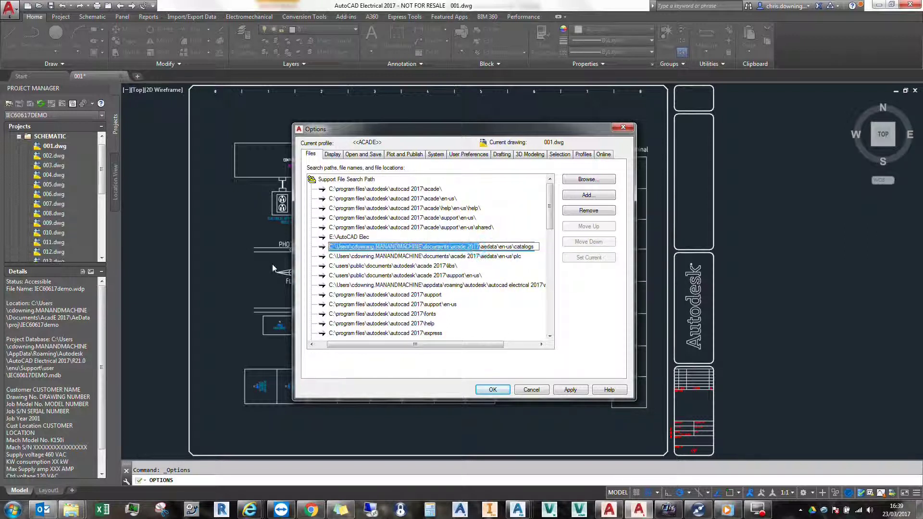
key("ctrl+v")
left_click(370, 259)
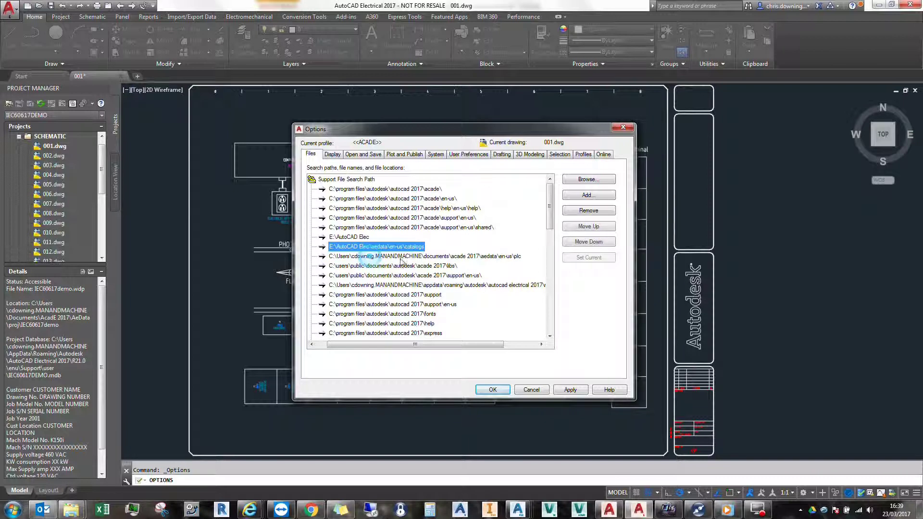
left_click(478, 262)
left_click_drag(479, 257, 304, 260)
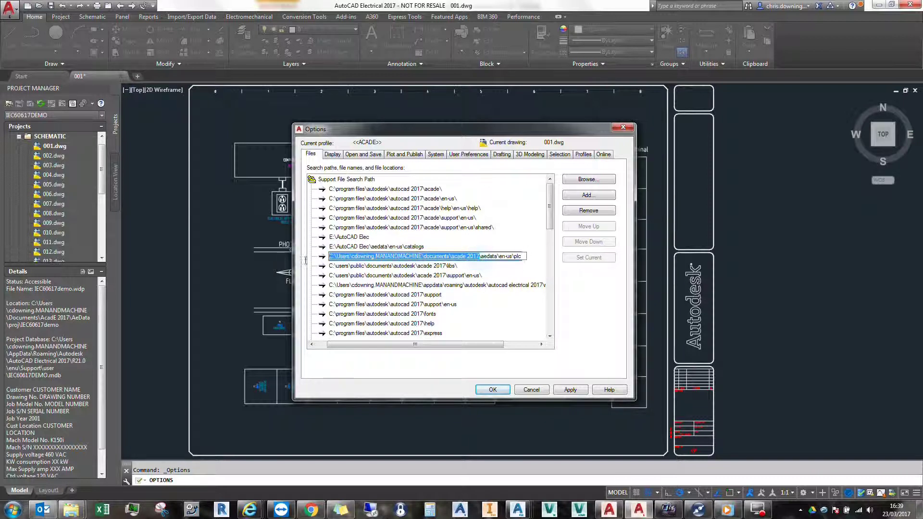
key("ctrl+v")
Step: Replace the C:\ prefix of the libs and public support en-us paths with E:\AutoCAD Elec
left_click(404, 266)
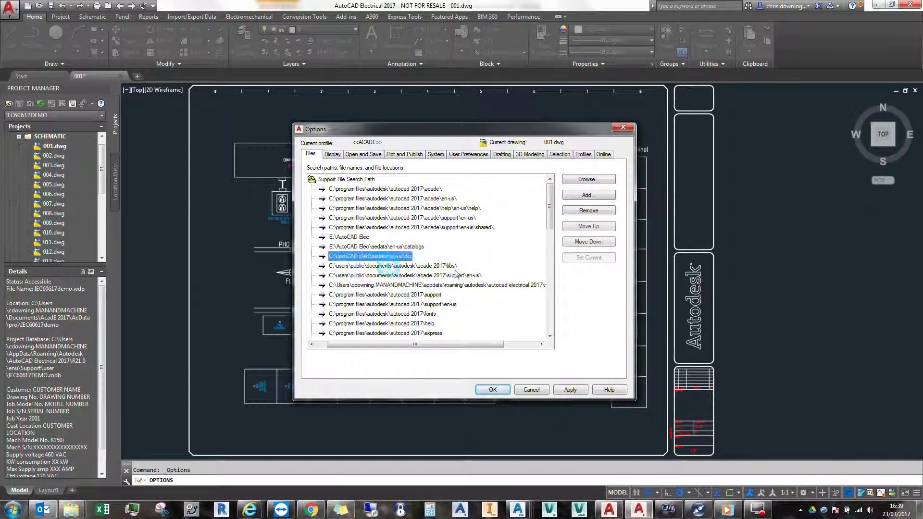
left_click(414, 266)
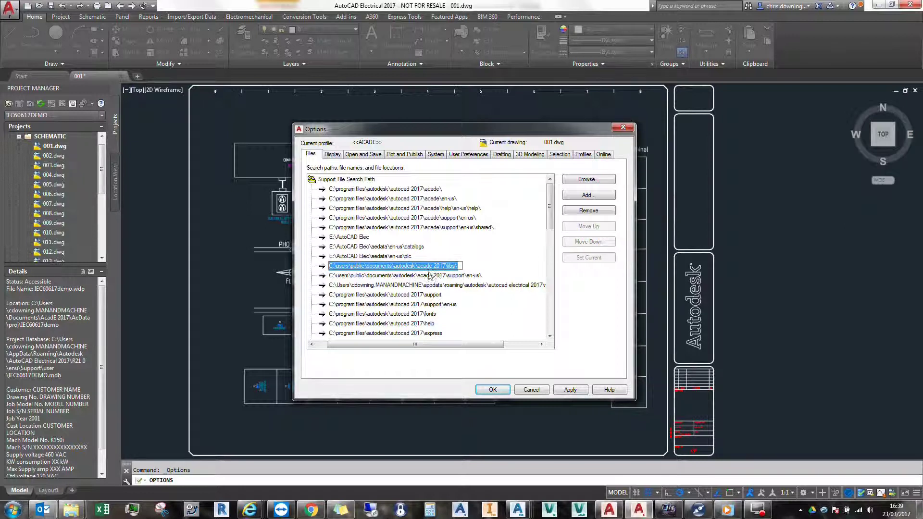
left_click_drag(446, 265, 296, 265)
key("ctrl+v")
key("Return")
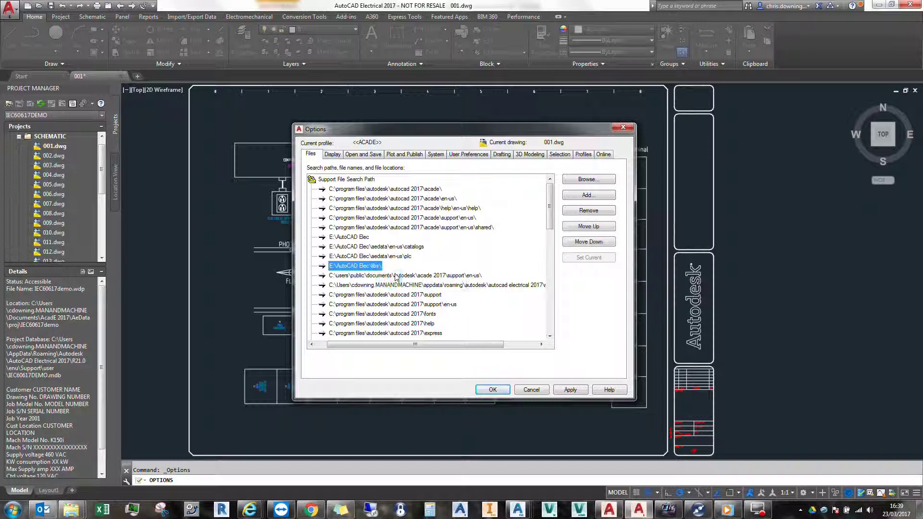
left_click(435, 276)
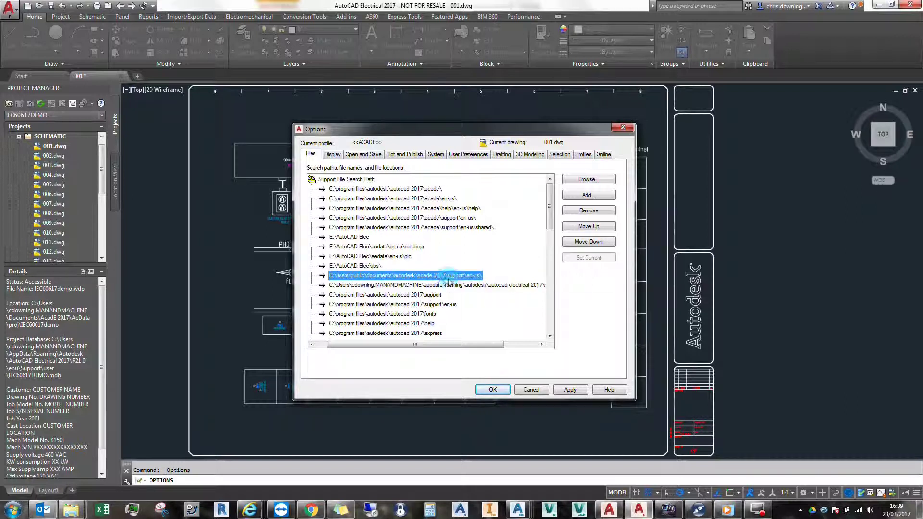
left_click(447, 276)
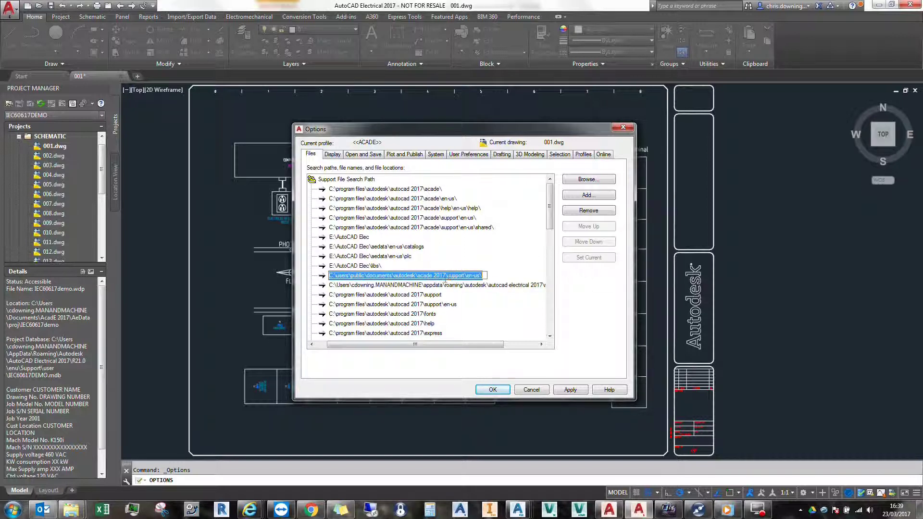
left_click_drag(446, 278, 291, 288)
key("ctrl+v")
key("Return")
Step: Change the roaming support path to E:\AutoCAD Elec\support and apply the search path changes
left_click(399, 287)
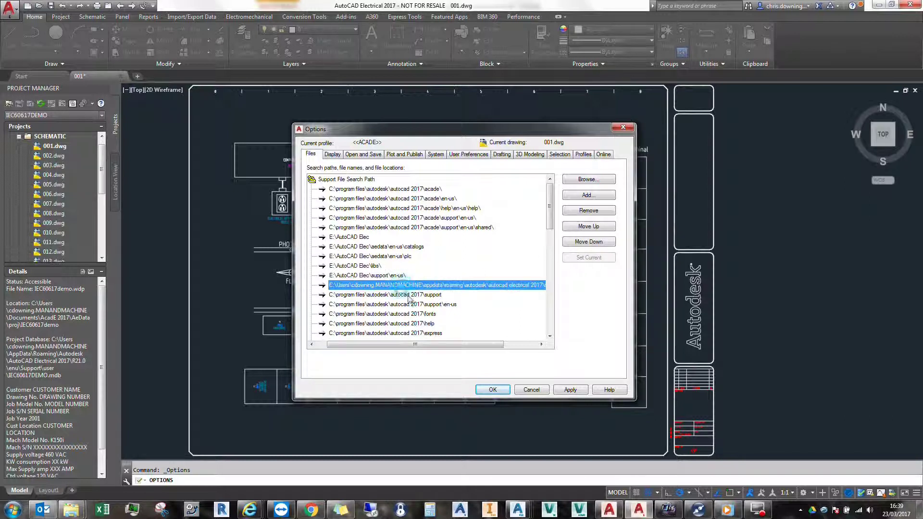
left_click_drag(479, 344, 512, 345)
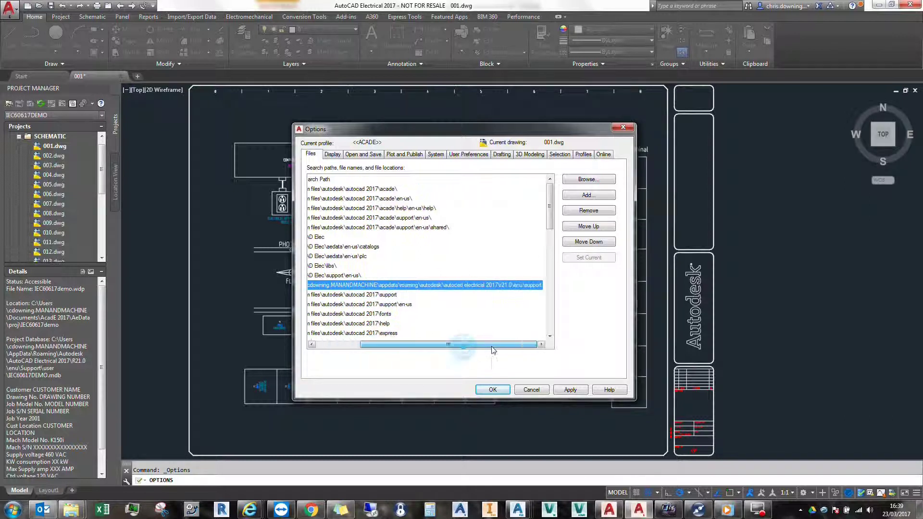
left_click(523, 285)
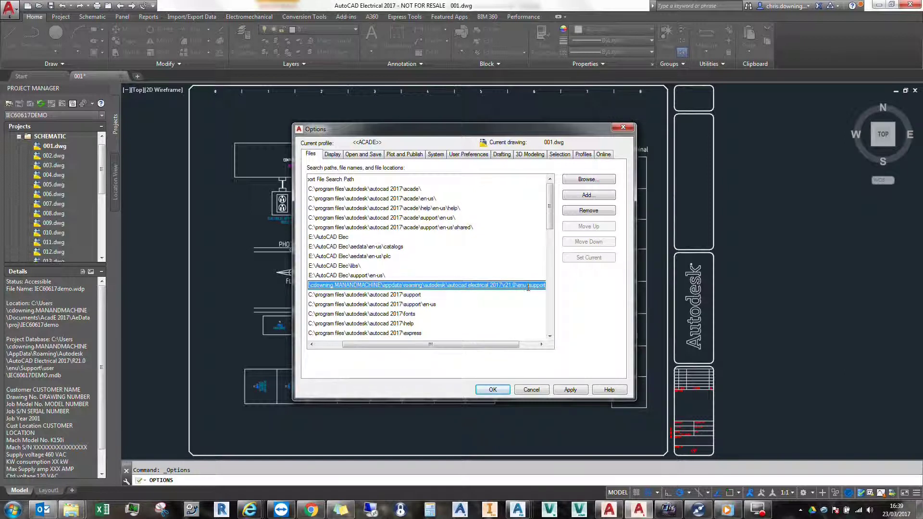
left_click(528, 285)
key("shift+Home")
key("ctrl+v")
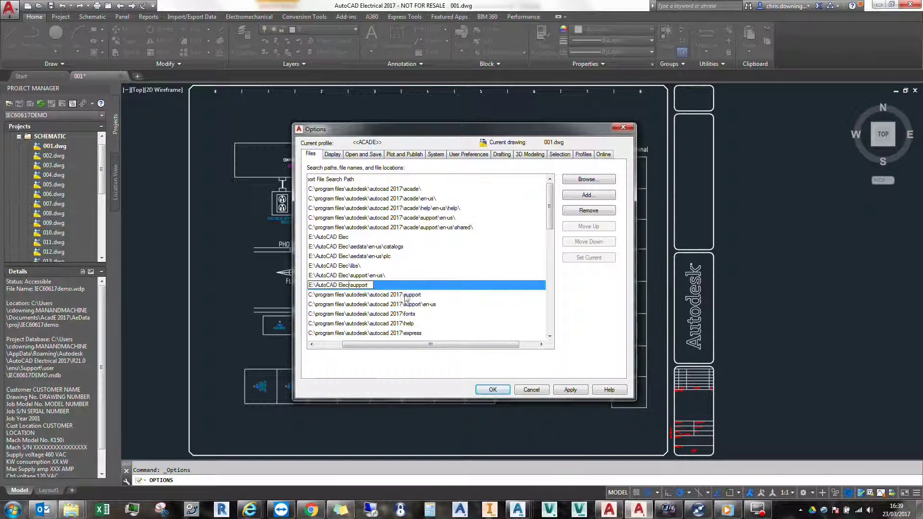
key("Return")
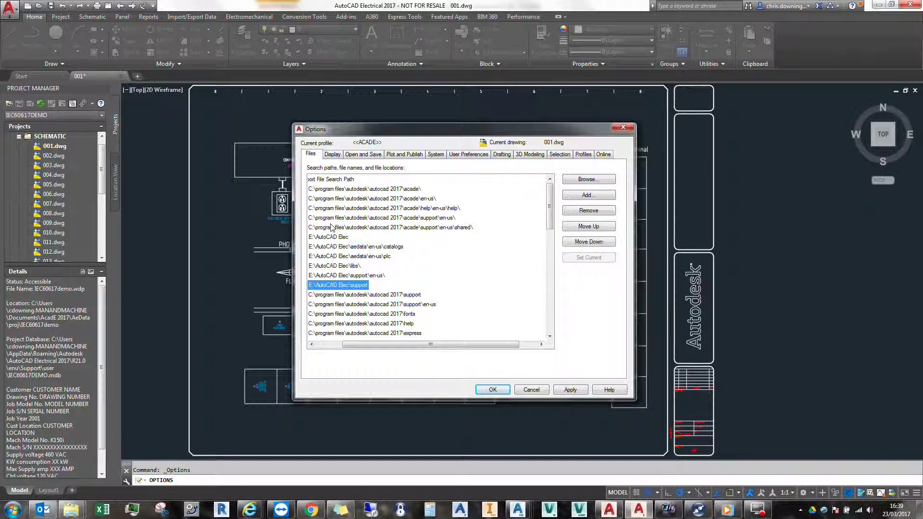
left_click_drag(461, 345, 435, 344)
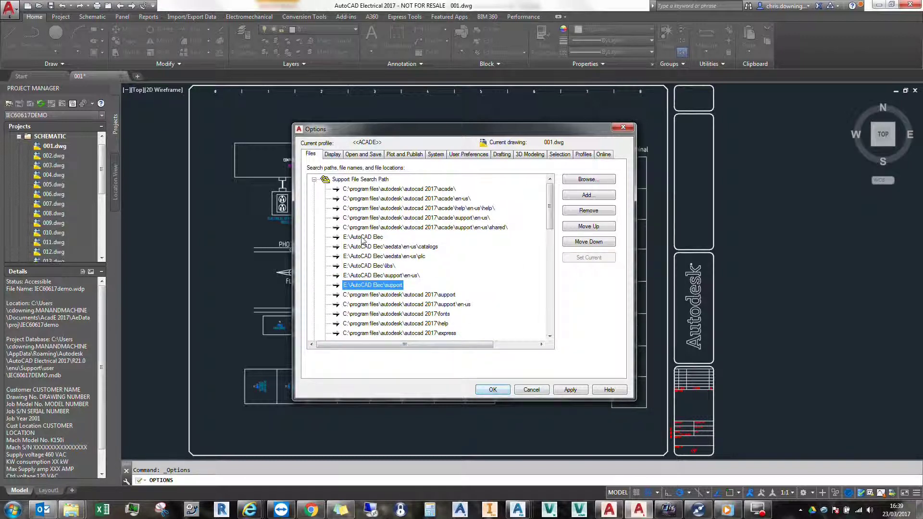
left_click(570, 390)
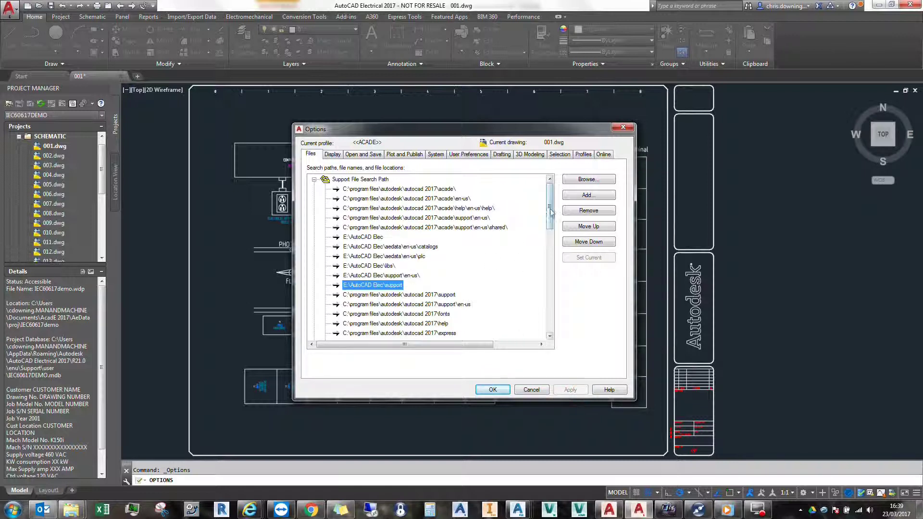
Step: Expand Template Settings and select the Drawing Template File Location path
left_click_drag(550, 225, 560, 281)
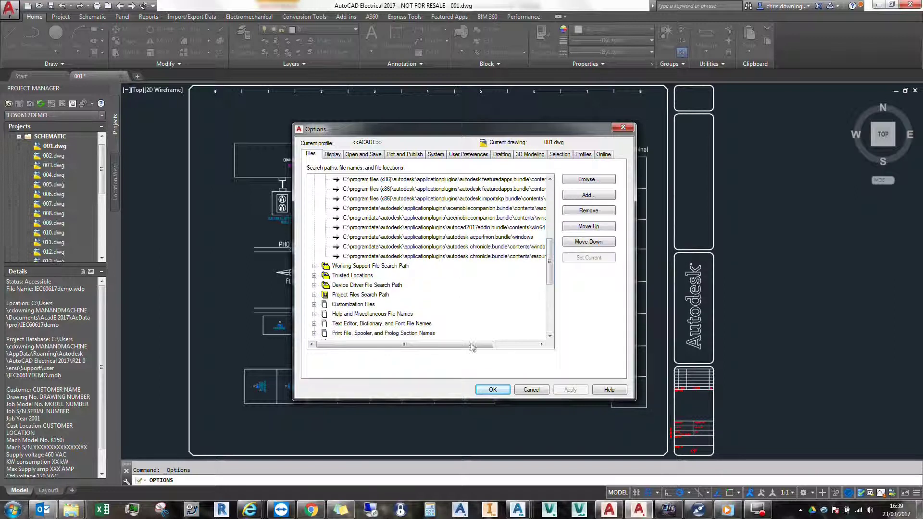
scroll(546, 310, "down", 3)
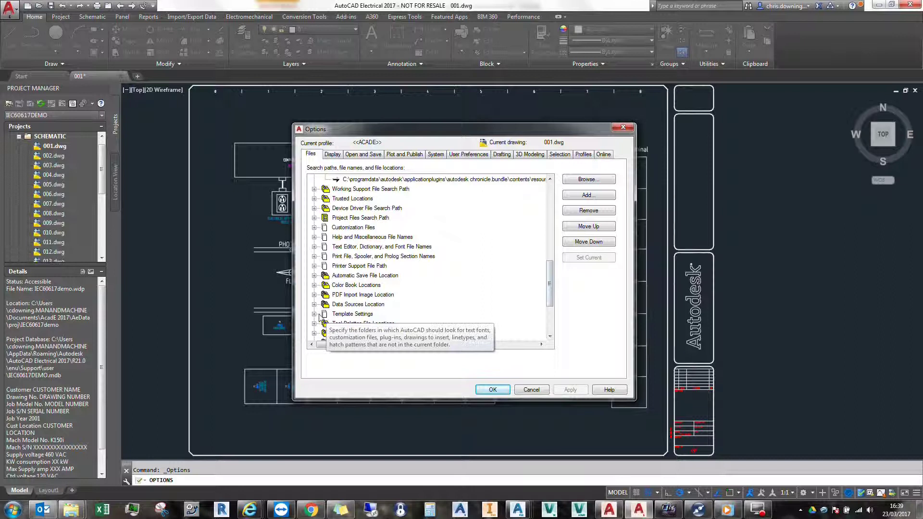
left_click(314, 314)
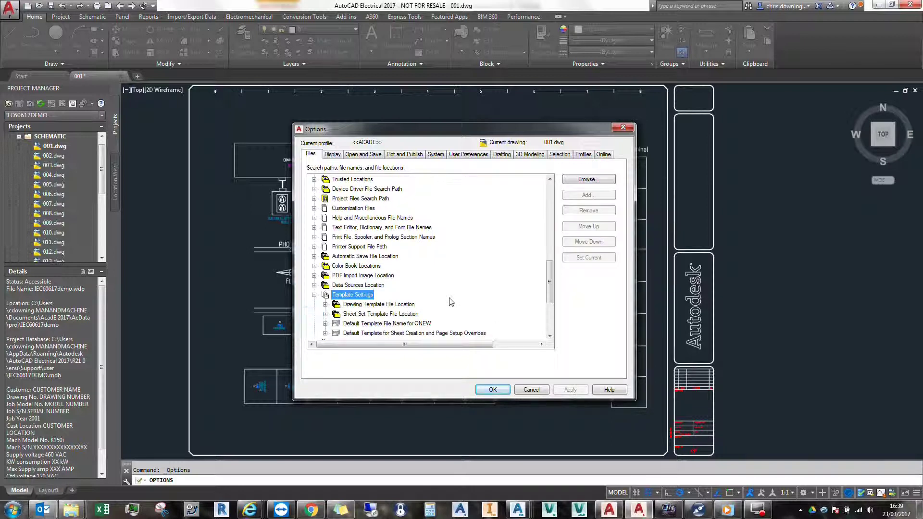
scroll(360, 301, "down", 1)
left_click(364, 286)
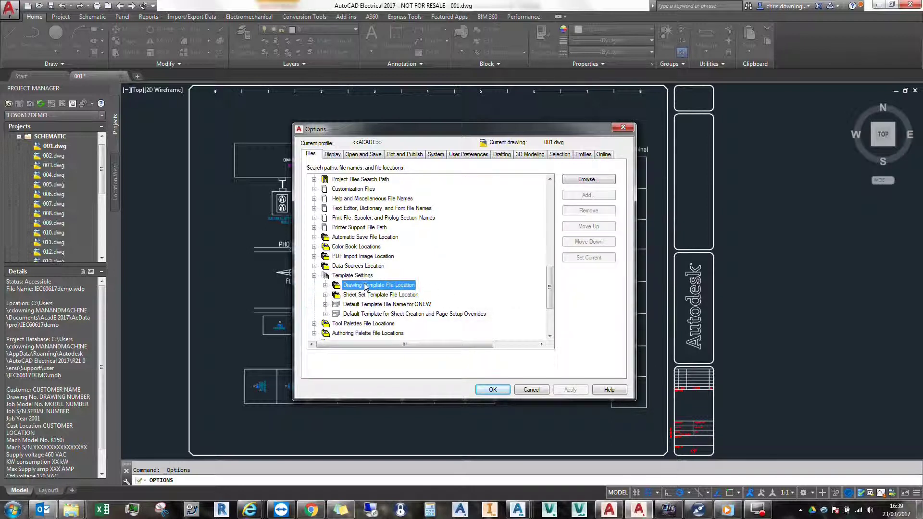
double_click(371, 288)
left_click(461, 294)
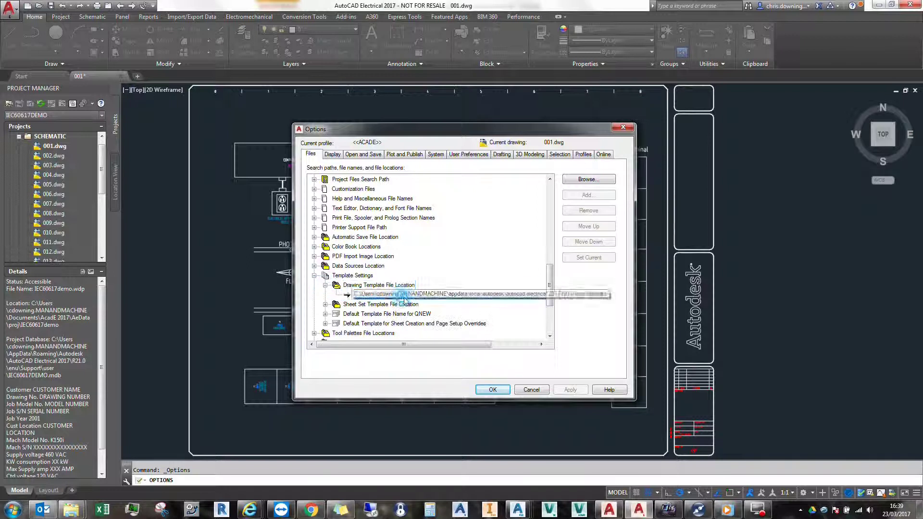
Step: Change the template location to E:\AutoCAD Elec\template and apply the change
left_click(492, 296)
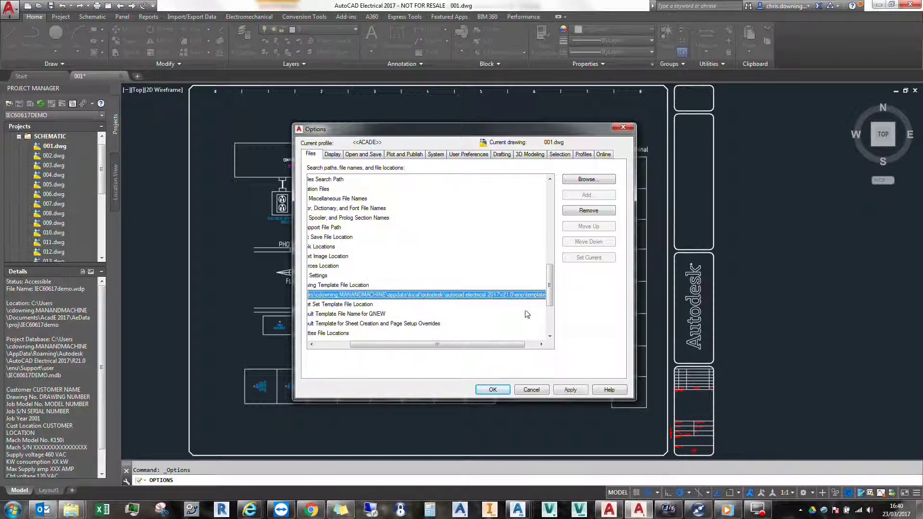
left_click_drag(526, 296, 281, 305)
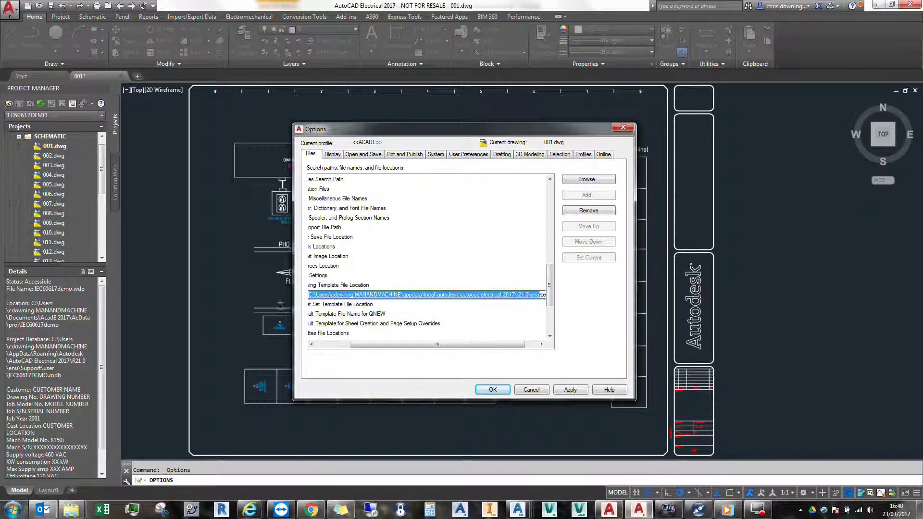
type("E:\\AutoCAD Elec\\")
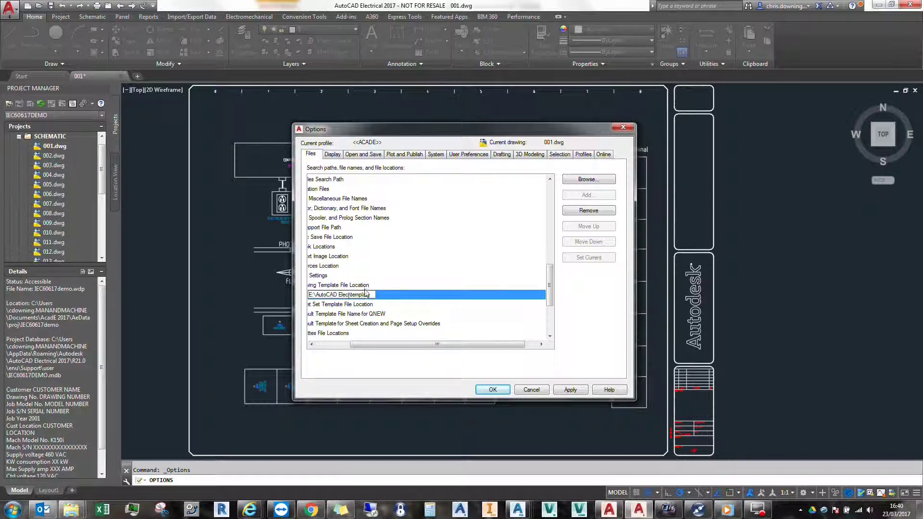
key("Return")
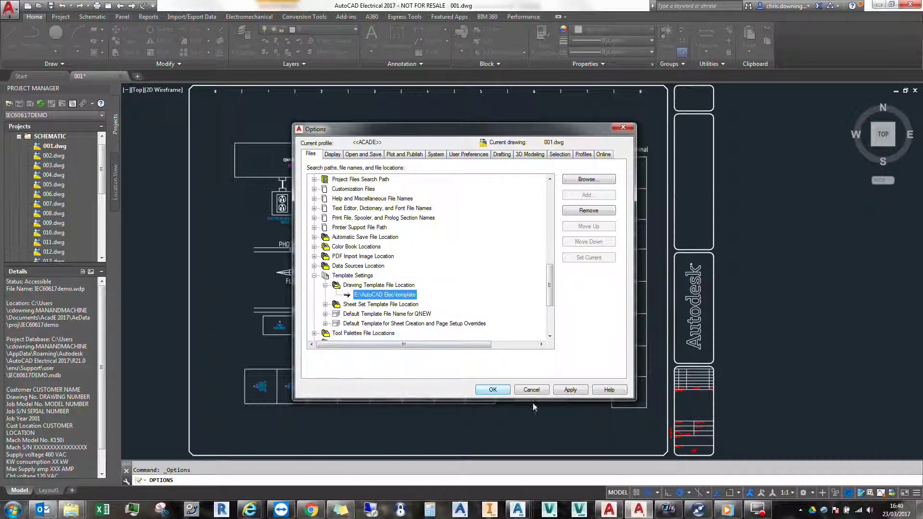
left_click(579, 393)
double_click(335, 315)
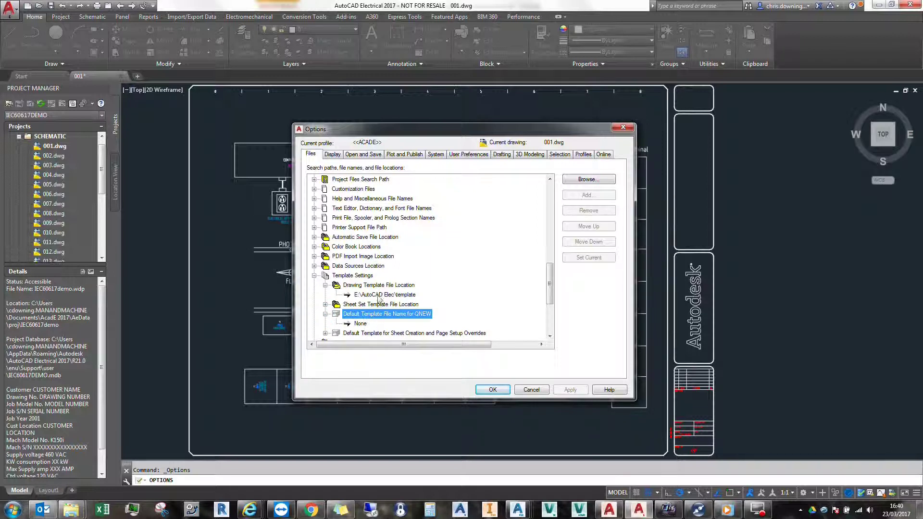
Step: Set the QNEW default template to electrical_template_chris.dwt from E:\AutoCAD Elec\template and apply
left_click(362, 324)
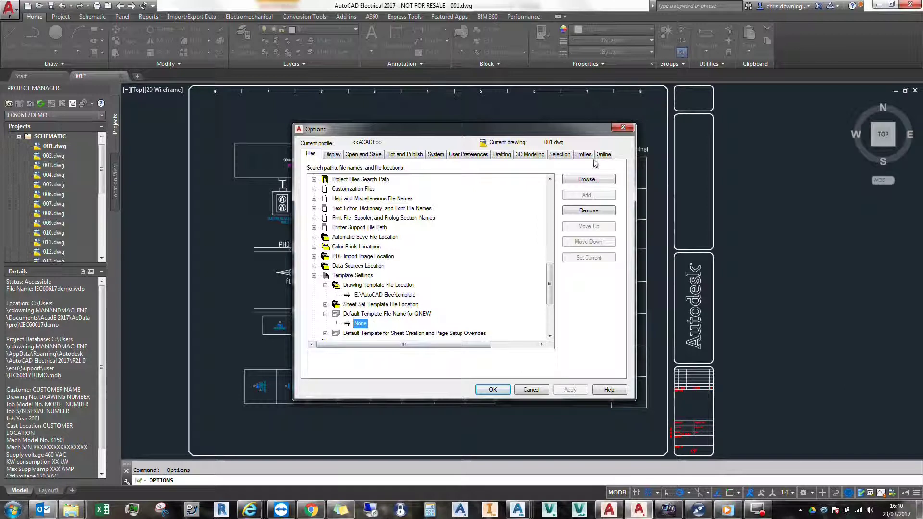
left_click(589, 179)
left_click(431, 162)
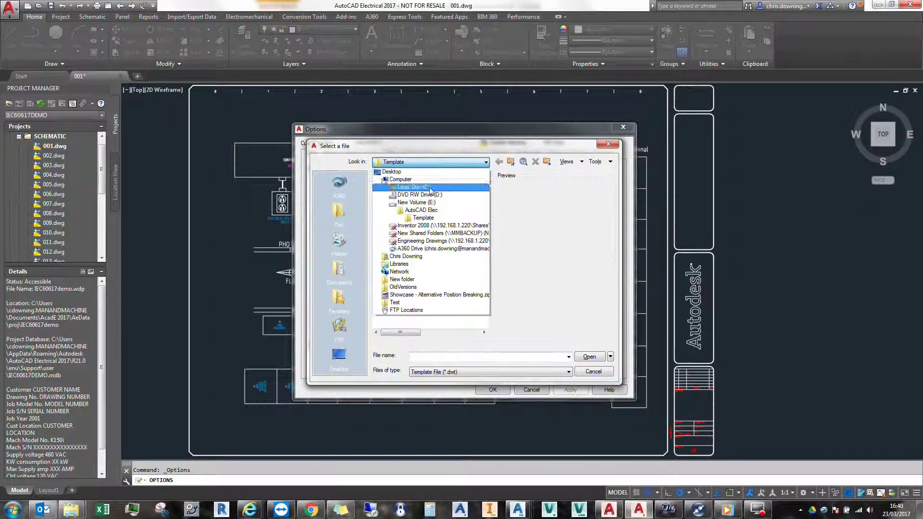
left_click(434, 219)
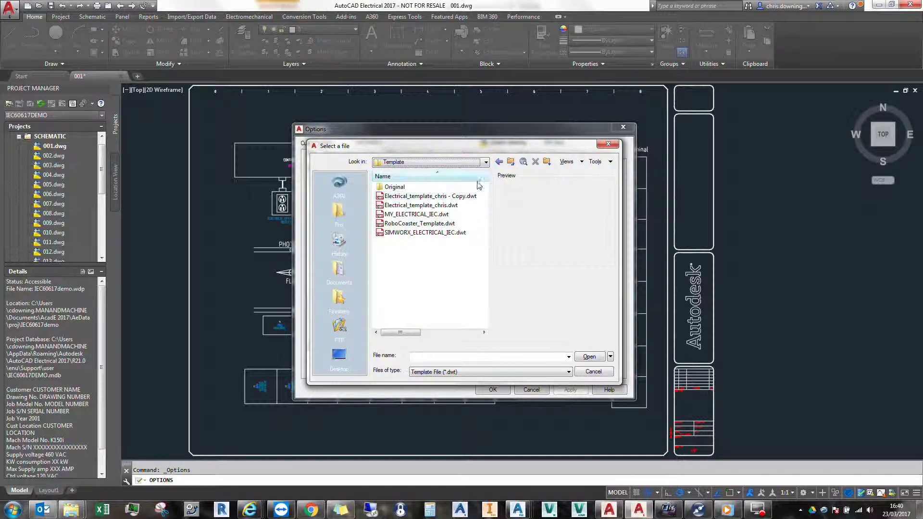
left_click(441, 214)
left_click(455, 205)
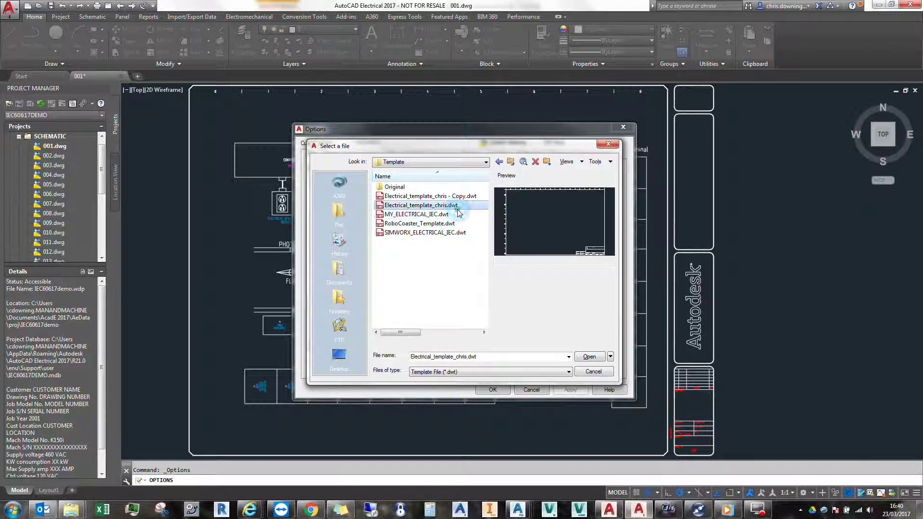
left_click(436, 233)
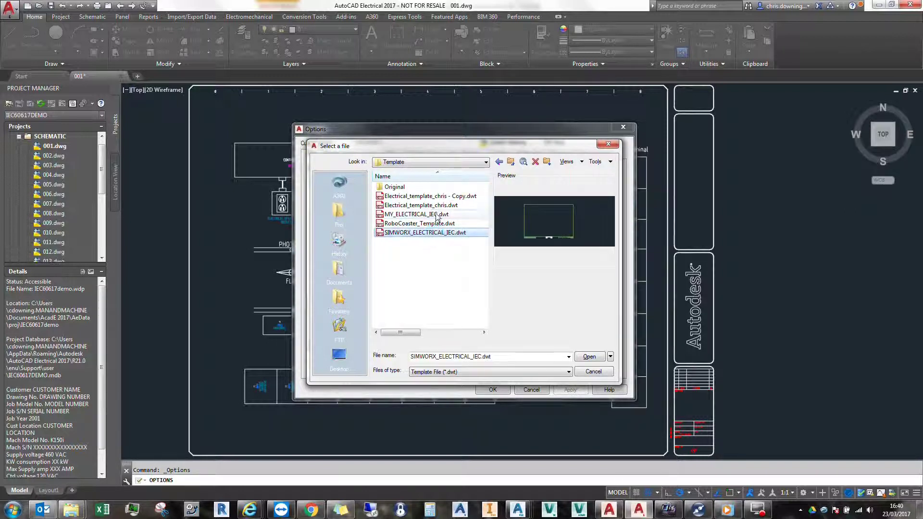
left_click(437, 215)
left_click(435, 223)
left_click(440, 206)
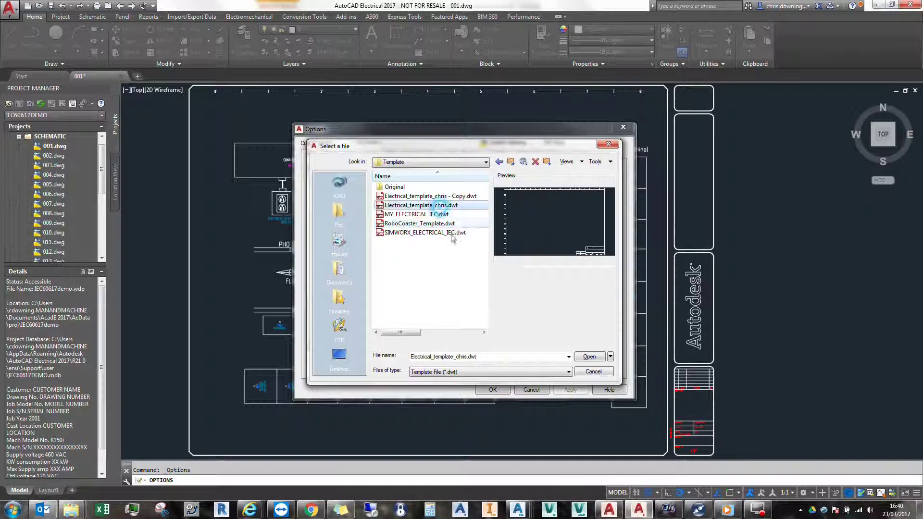
left_click(600, 358)
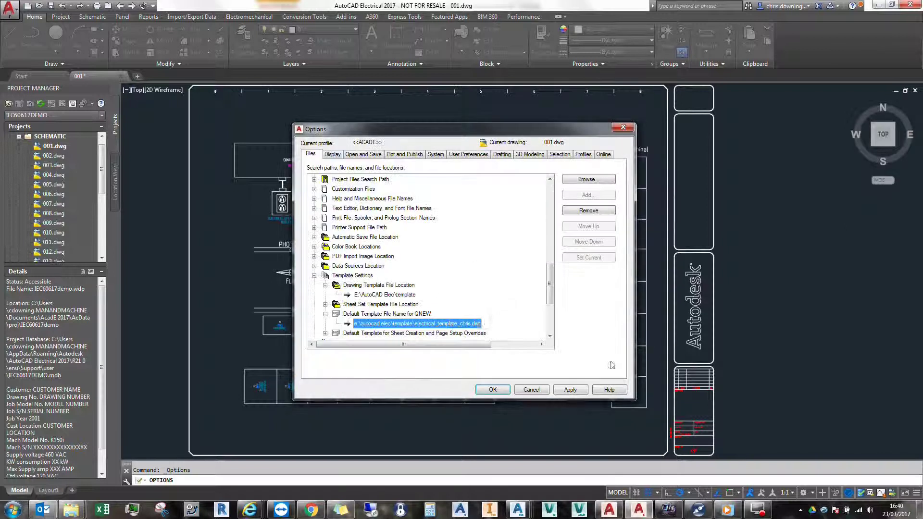
left_click(570, 389)
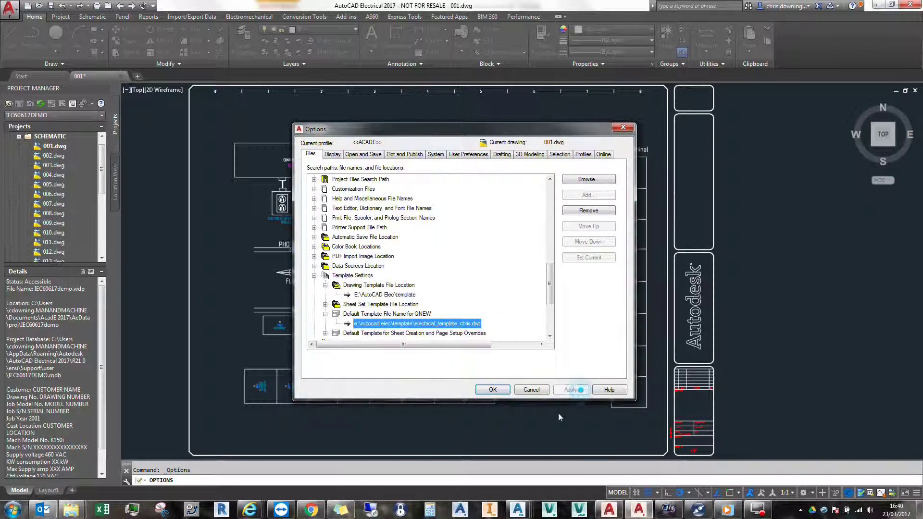
Step: Set Tool Palettes File Location to E:\AutoCAD Elec\toolpalette, accepting the missing-folder warning
left_click(314, 276)
left_click(554, 303)
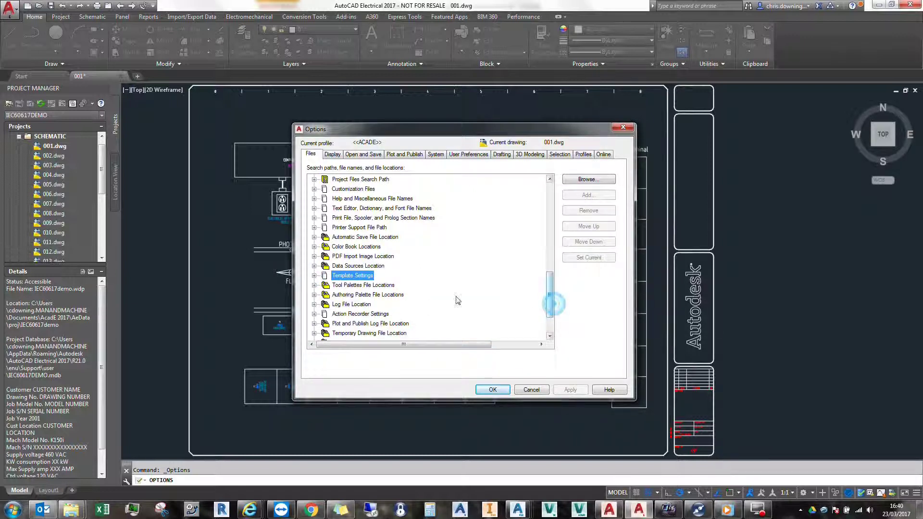
left_click(314, 285)
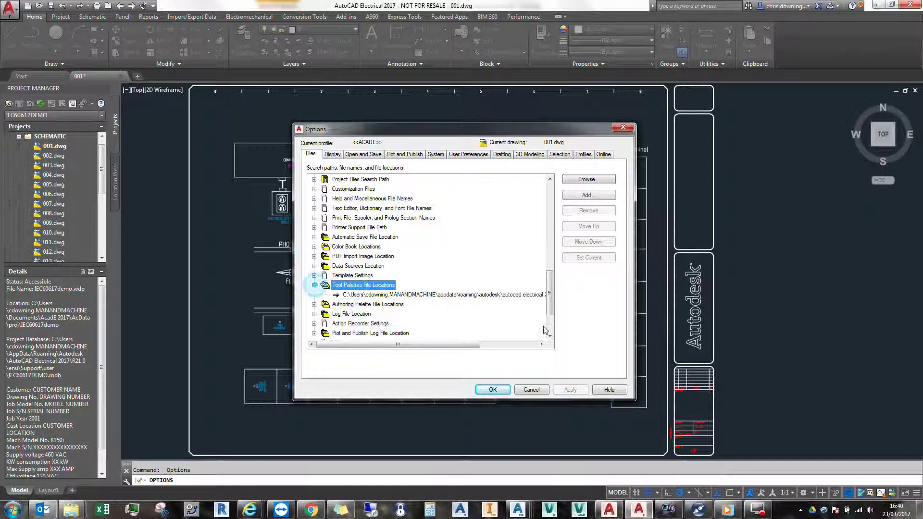
left_click(399, 295)
left_click(433, 295)
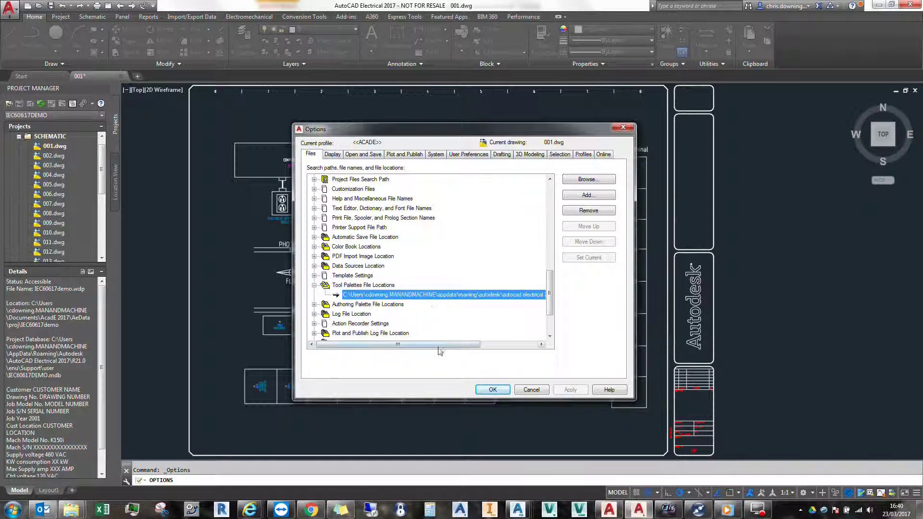
left_click(518, 295)
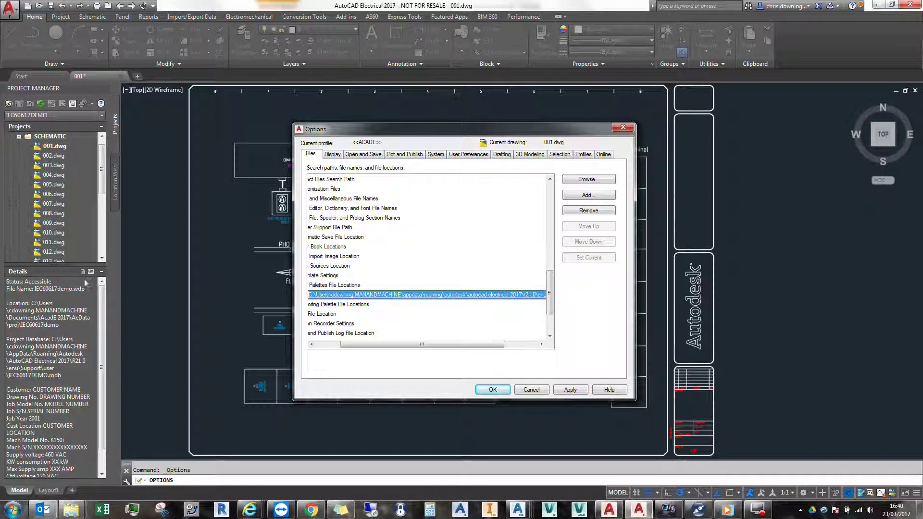
type("E:\\AutoCAD Elec\\toolpalette")
left_click(358, 282)
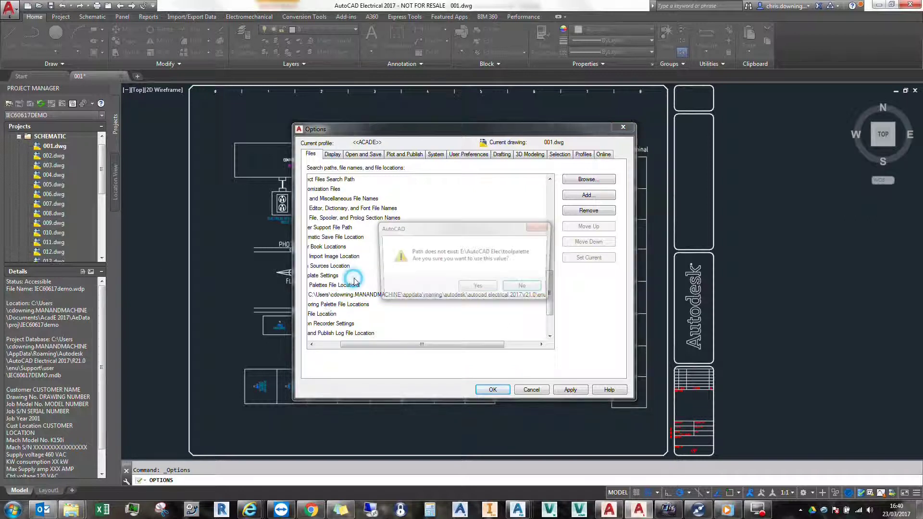
left_click(476, 287)
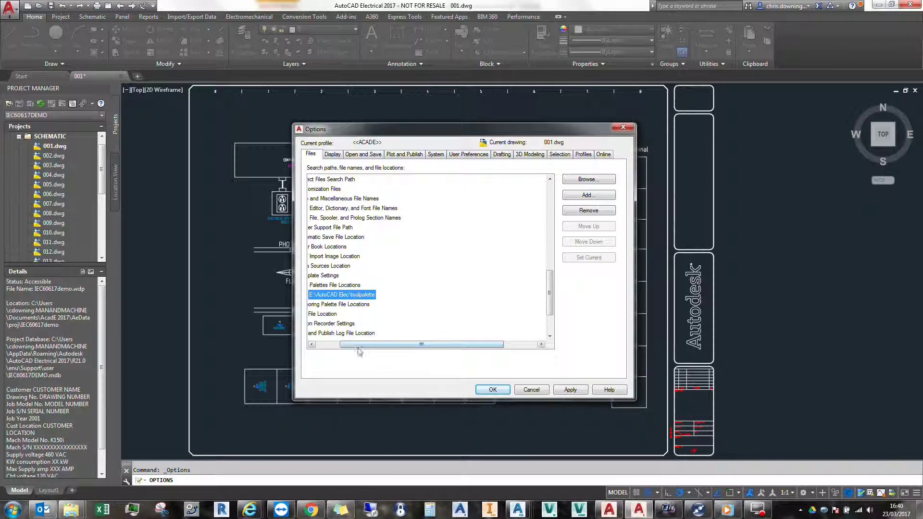
Step: Check the Plot and Publish Log File Location path, then collapse it
left_click_drag(434, 343, 407, 342)
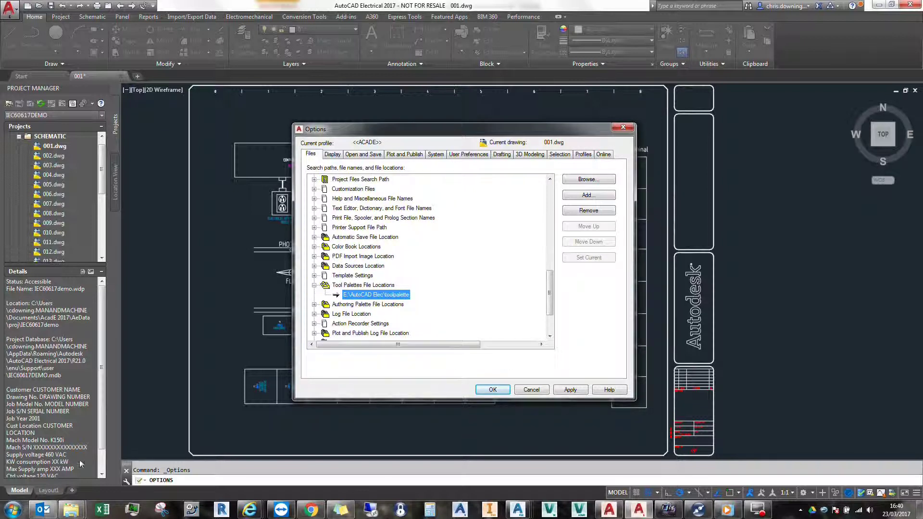
left_click(315, 286)
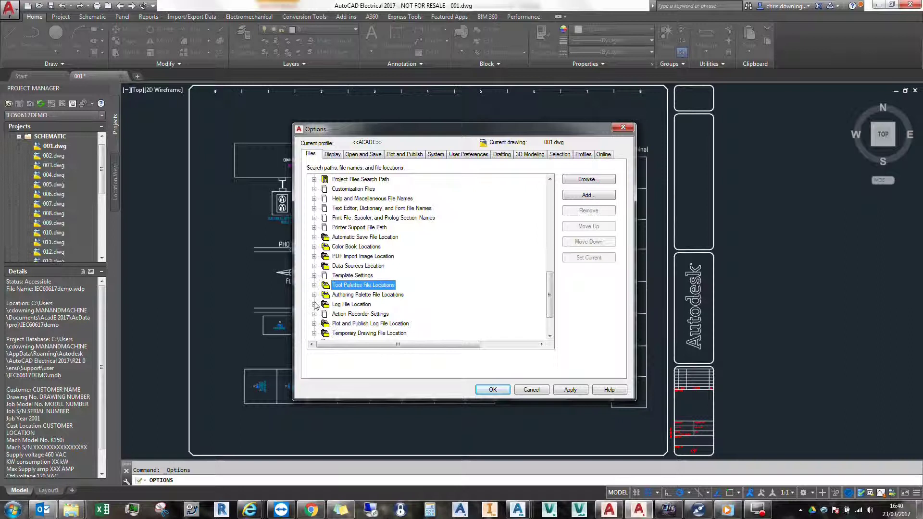
left_click(315, 324)
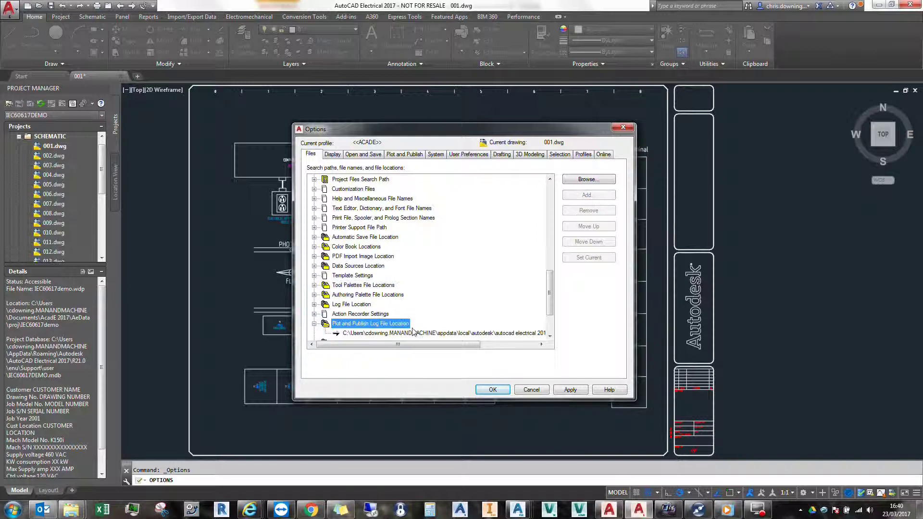
left_click(413, 333)
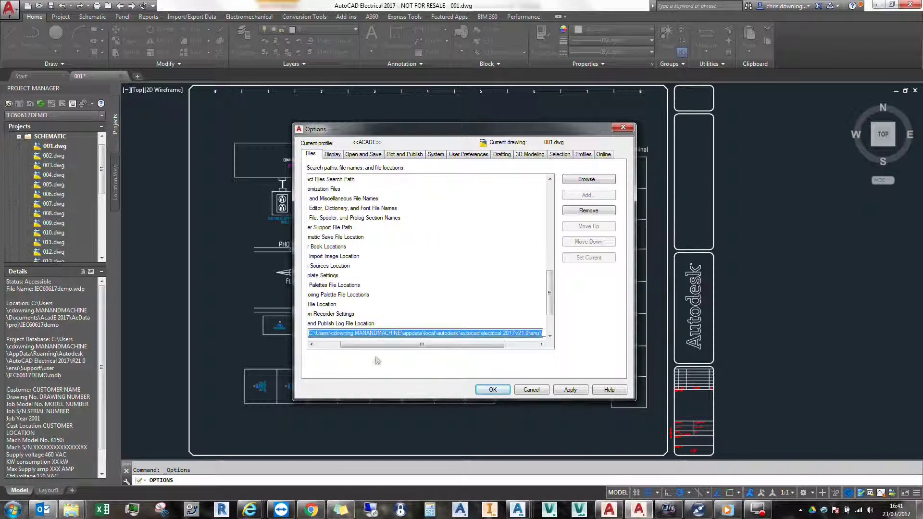
left_click(315, 324)
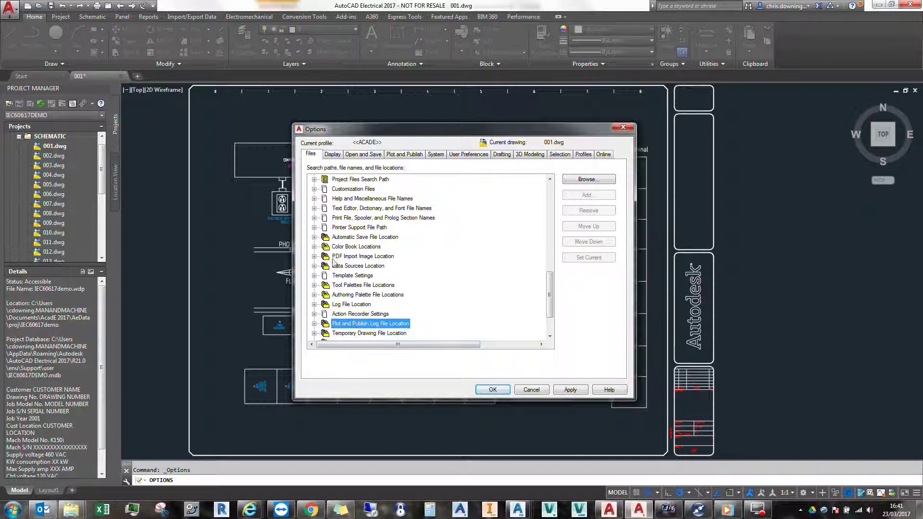
Step: Point the Printer Configuration Search Path to the E:\AutoCAD Elec plotters folder
left_click(314, 218)
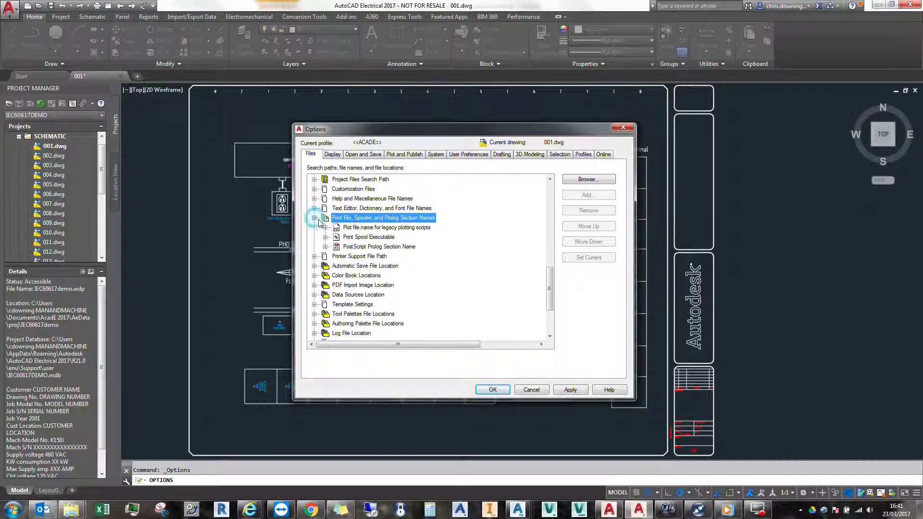
left_click(314, 218)
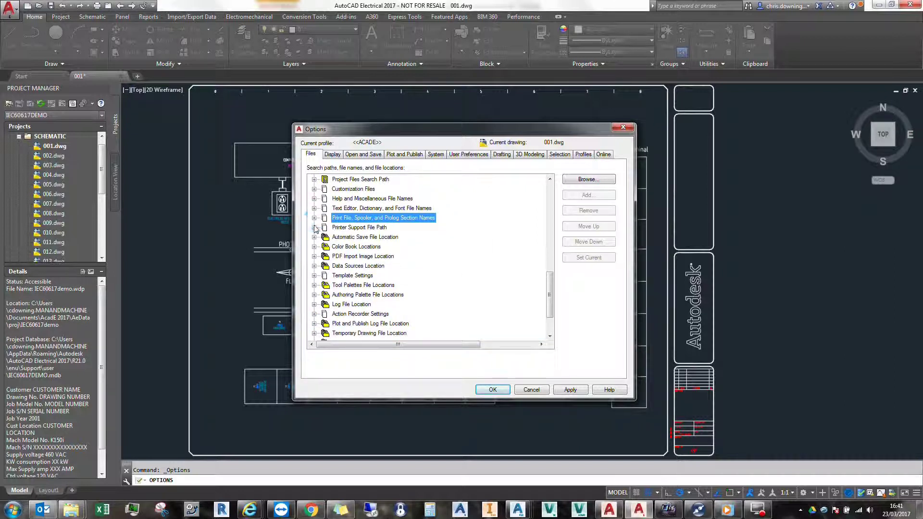
left_click(314, 228)
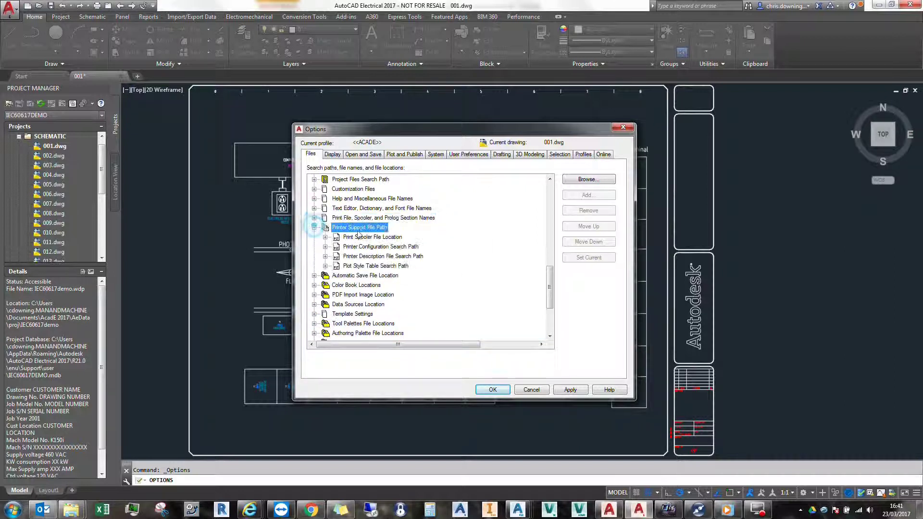
left_click(325, 247)
left_click(418, 256)
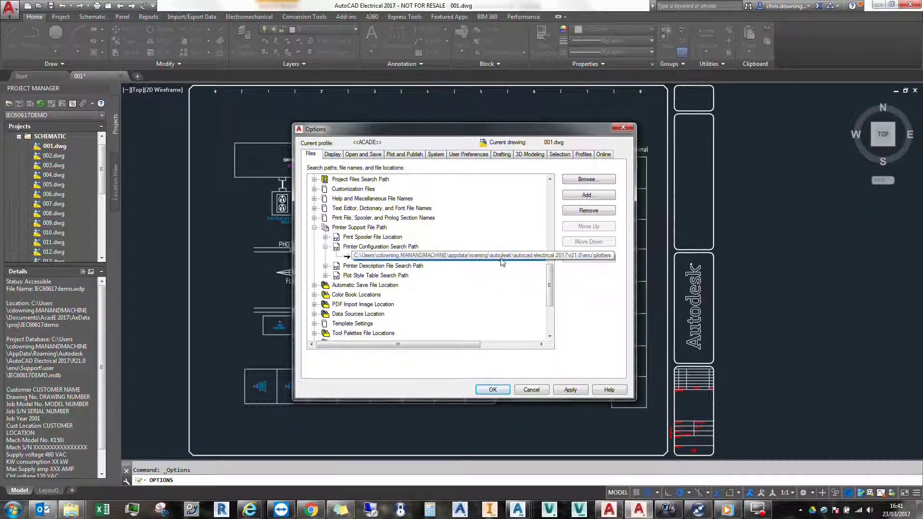
left_click(501, 258)
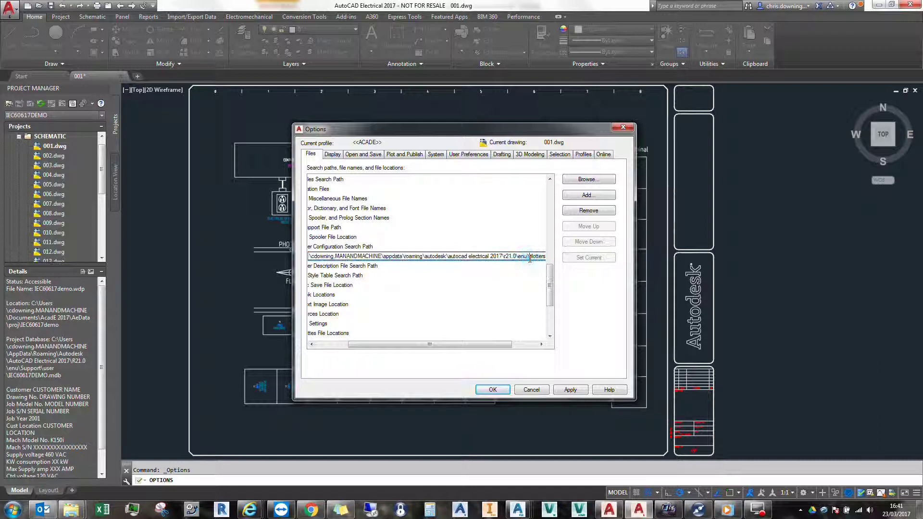
left_click_drag(531, 264, 110, 247)
type("E:\\AutoCAD Elec")
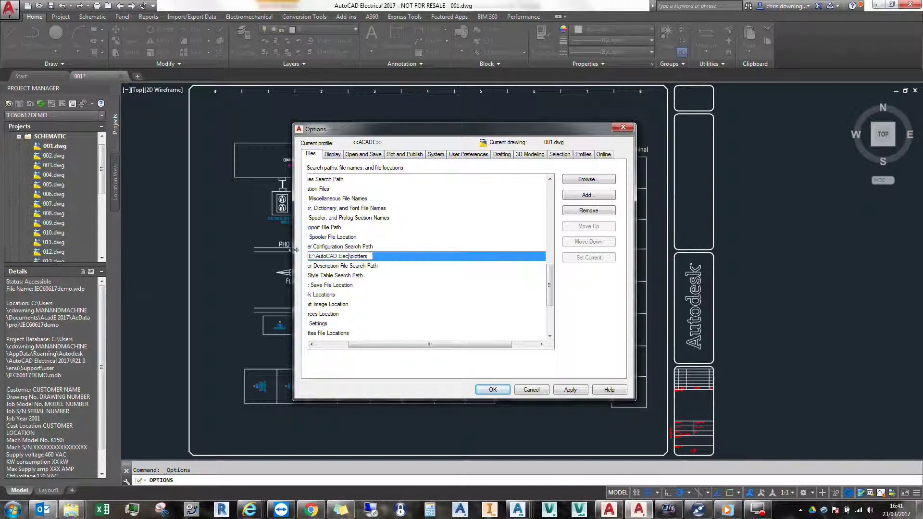
left_click(416, 350)
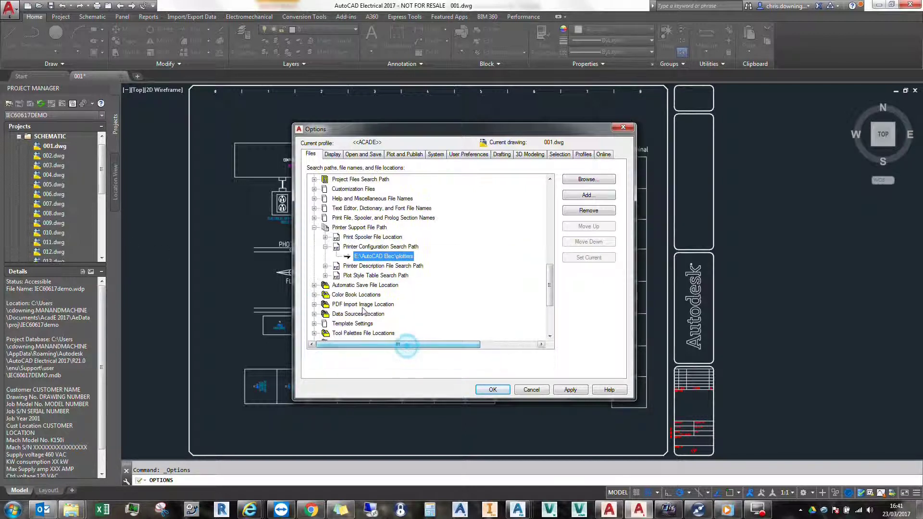
Step: Replace the Printer Description File Search Path with the shared E:\AutoCAD Elec pmp files path
left_click(326, 265)
left_click(441, 276)
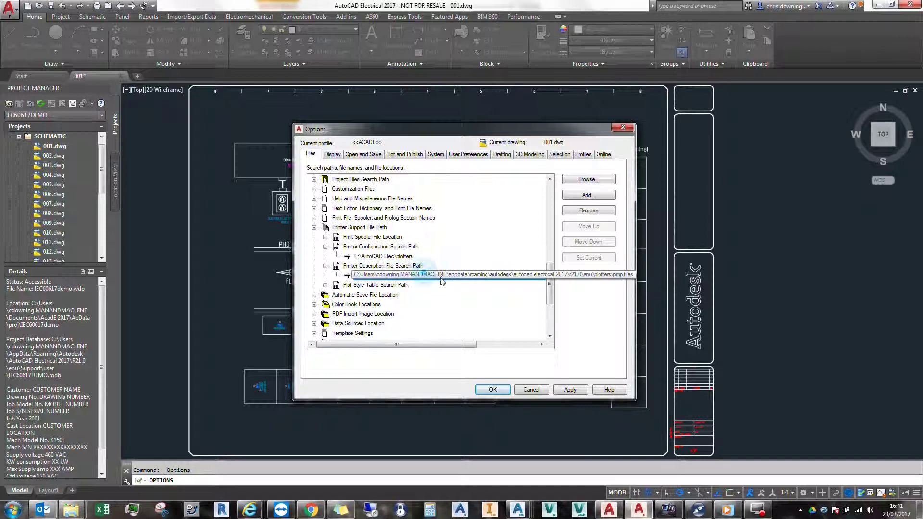
left_click_drag(443, 344, 504, 344)
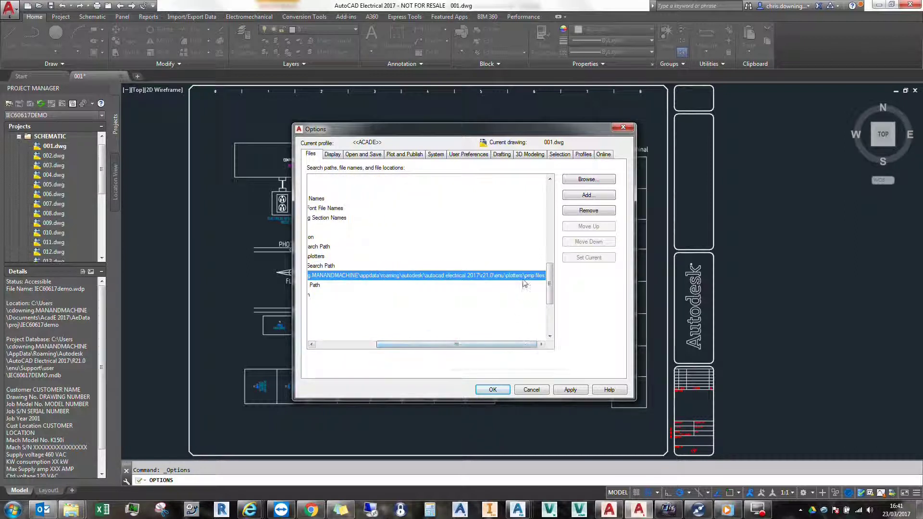
left_click(507, 276)
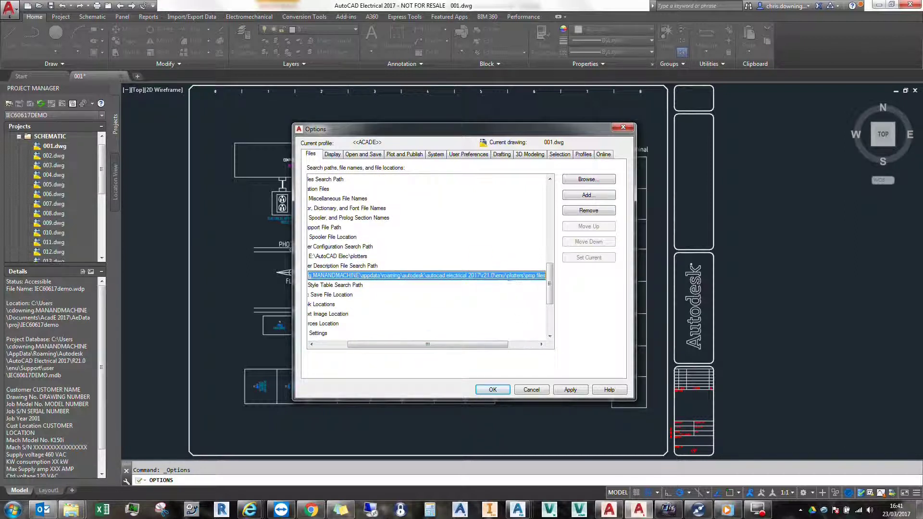
left_click_drag(504, 277, 136, 292)
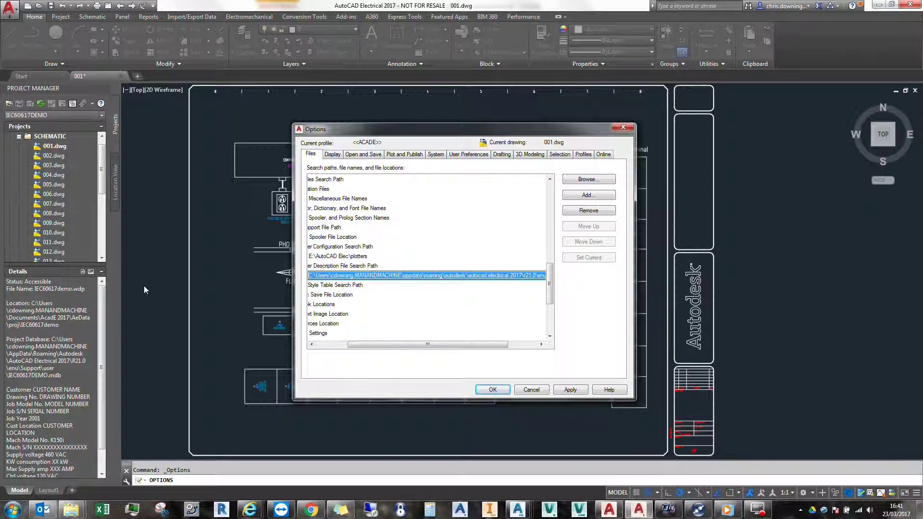
type("E:\\AutoCAD Elec\\plotters\\pmp files")
left_click_drag(398, 350, 366, 350)
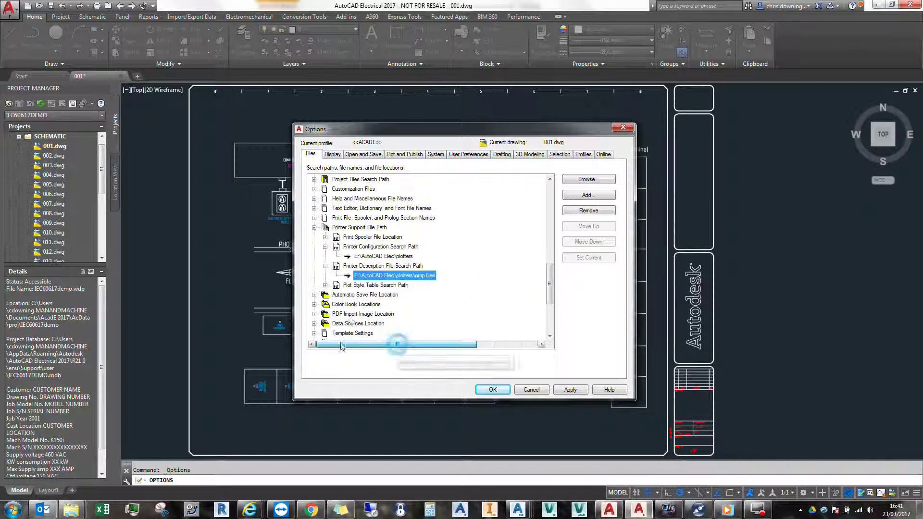
Step: Set the Plot Style Table Search Path to the shared plot styles folder, then apply and close Options
left_click(375, 285)
left_click(325, 285)
left_click(404, 294)
left_click(415, 295)
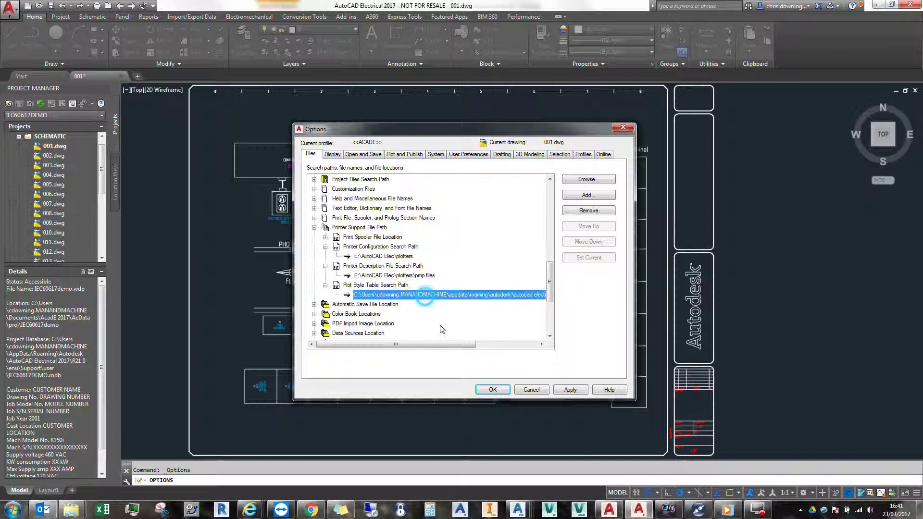
left_click_drag(436, 345, 511, 351)
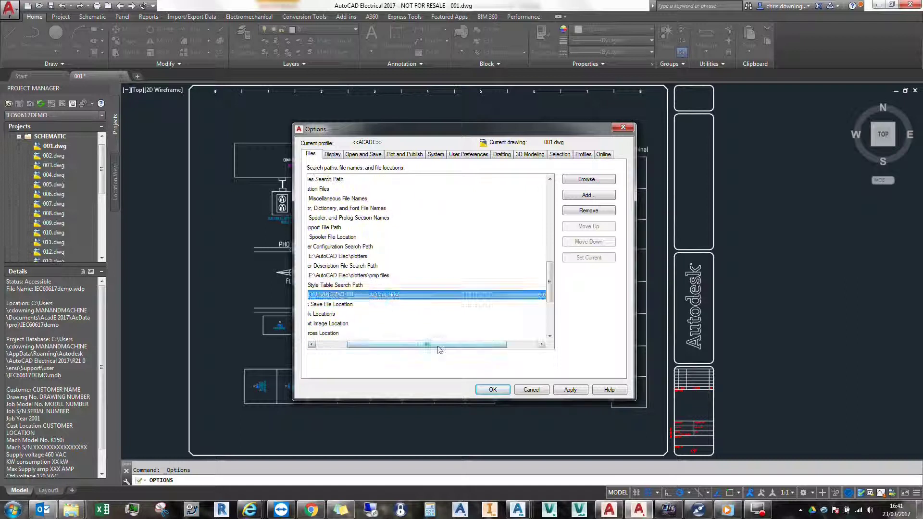
left_click(505, 295)
key("ctrl+a")
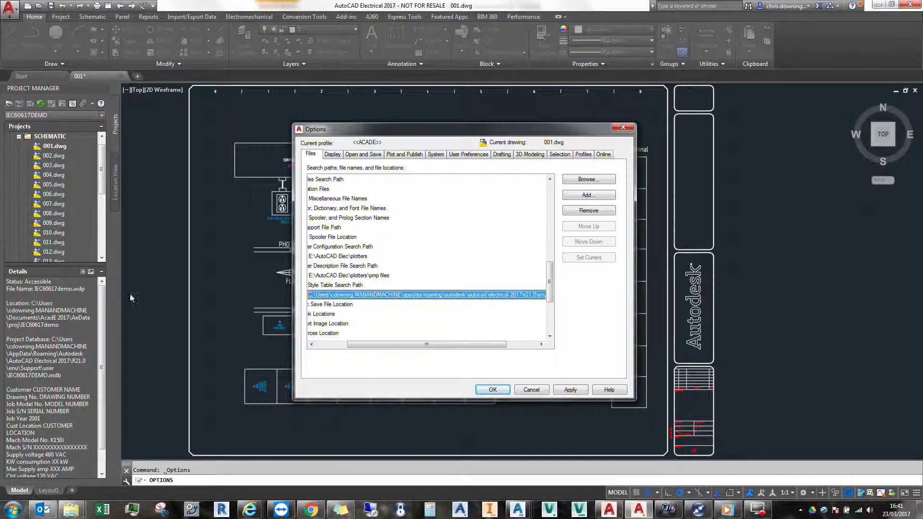
type("E:\\AutoCAD Elec\\plotters\\plot styles")
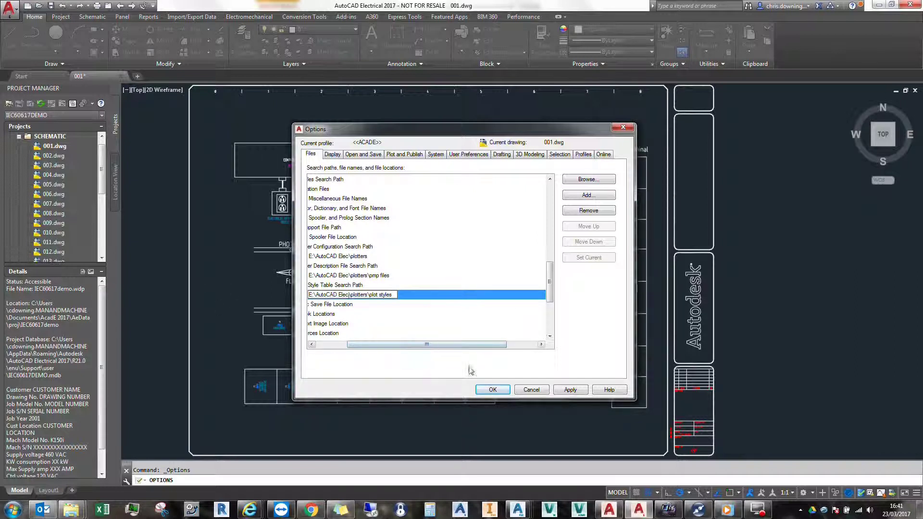
left_click_drag(469, 349, 439, 348)
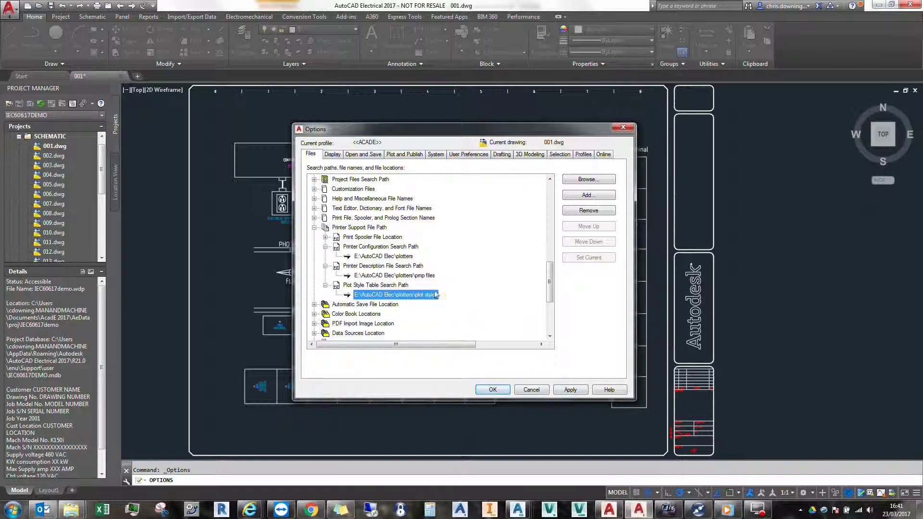
left_click(571, 390)
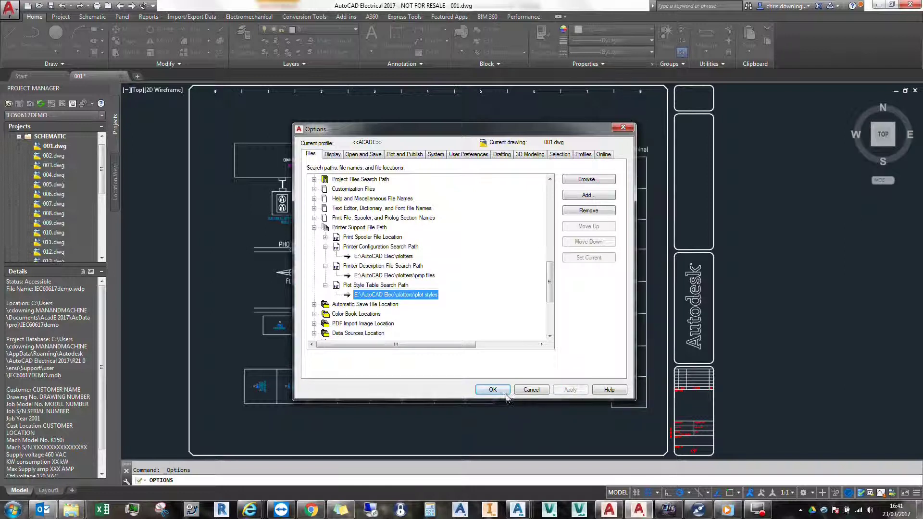
left_click(504, 393)
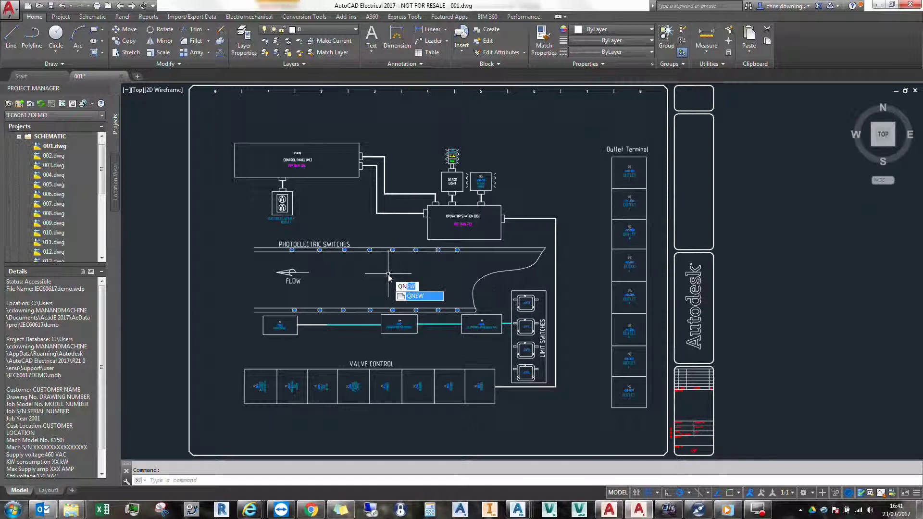
Step: Create a new Drawing1 with QNEW and collapse the SCHEMATIC drawing list in Project Manager
key("Return")
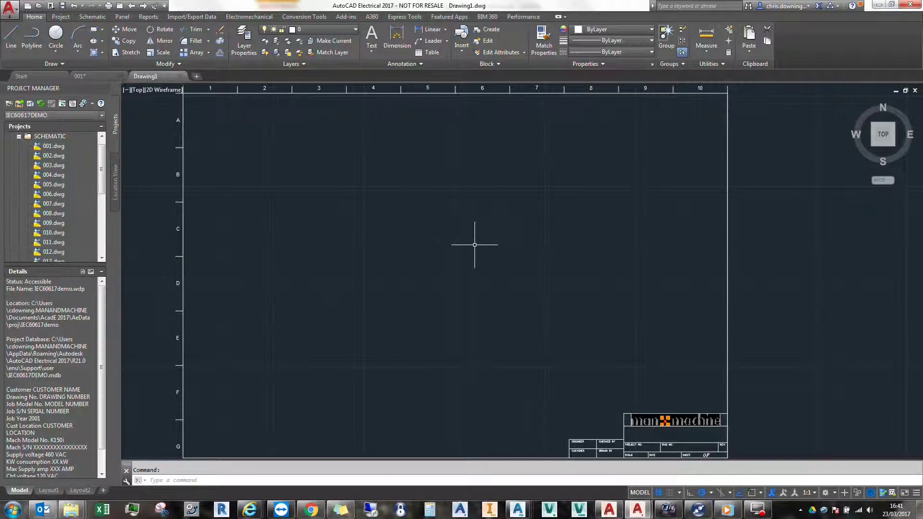
scroll(86, 172, "up", 1)
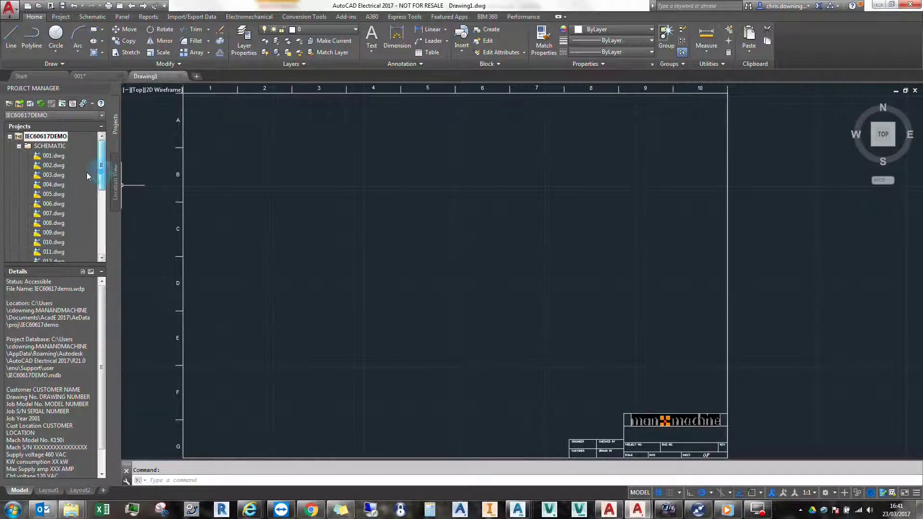
left_click(19, 146)
Step: Collapse the IEC60617DEMO project, then select wd.env in Explorer's E:\AutoCAD Elec\AeData folder
left_click(10, 136)
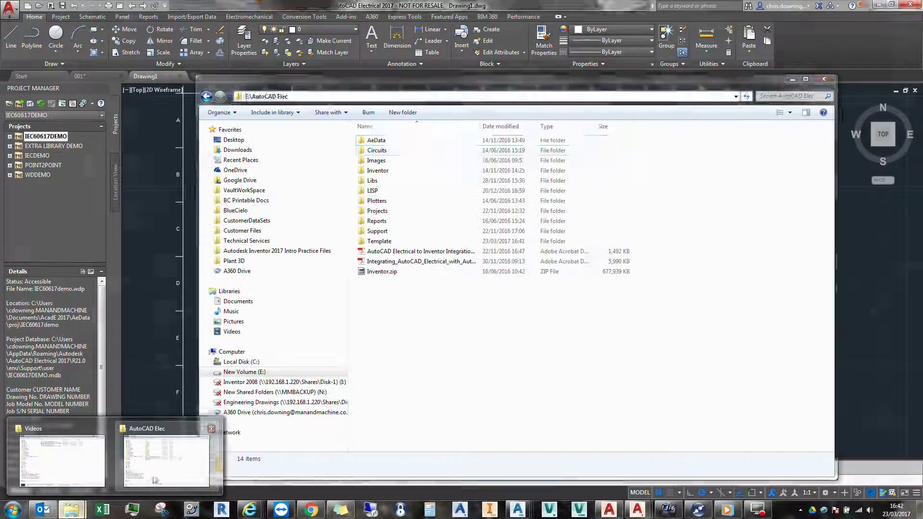
left_click(163, 456)
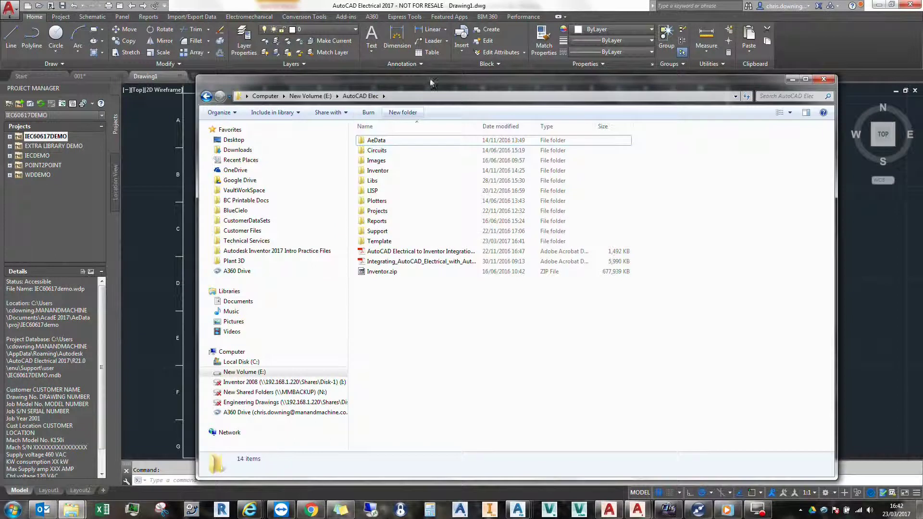
double_click(417, 140)
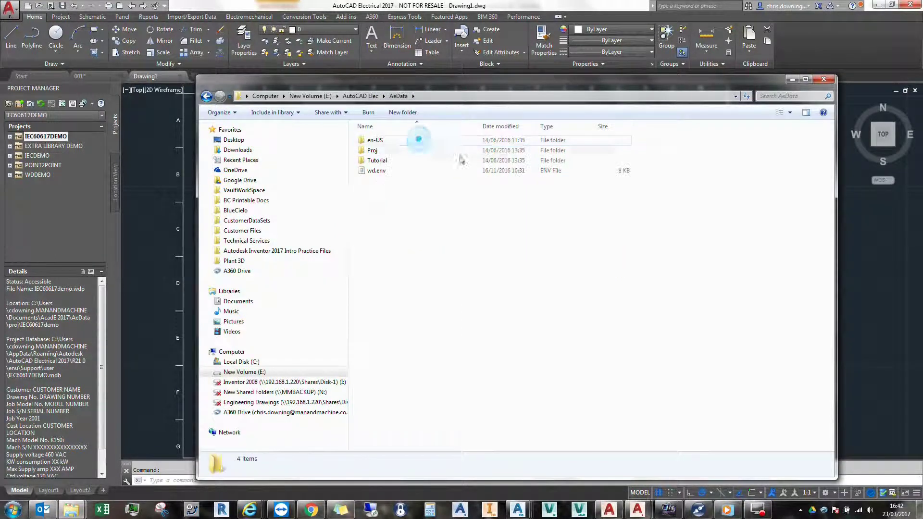
left_click(385, 172)
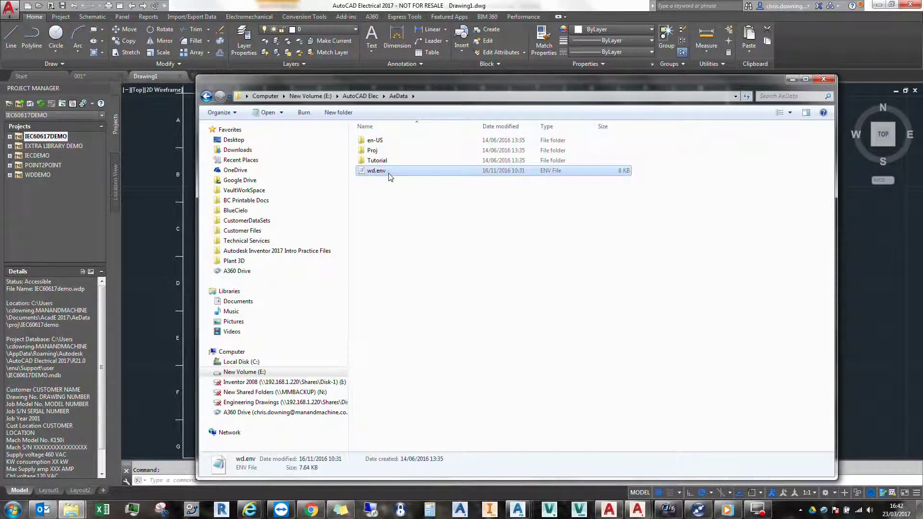
double_click(377, 171)
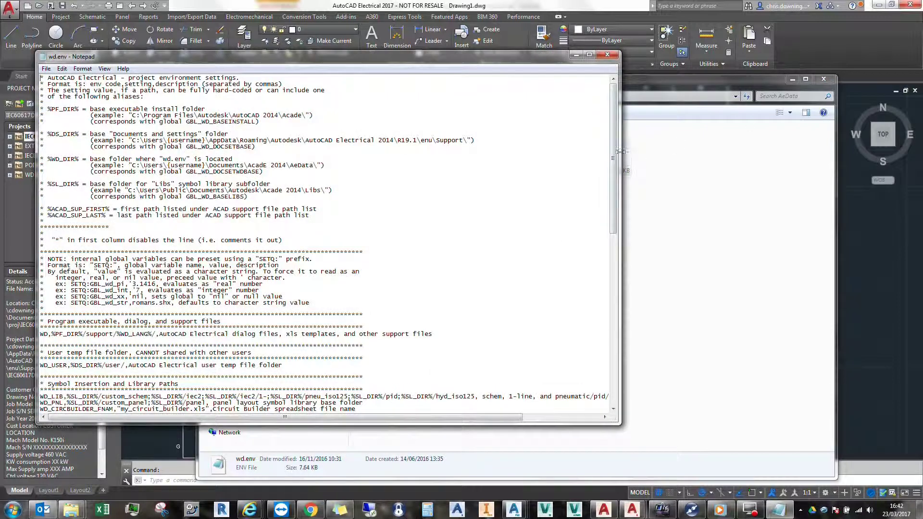
left_click_drag(614, 147, 618, 226)
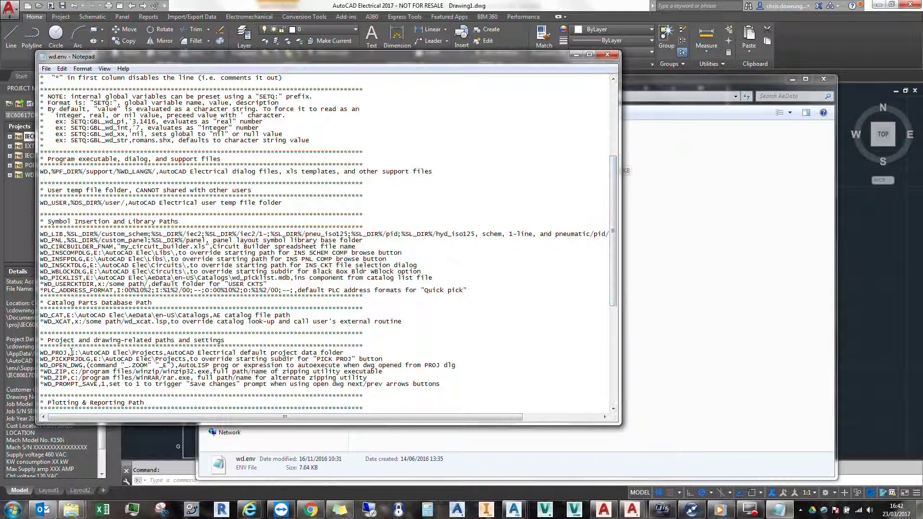
left_click_drag(71, 352, 167, 353)
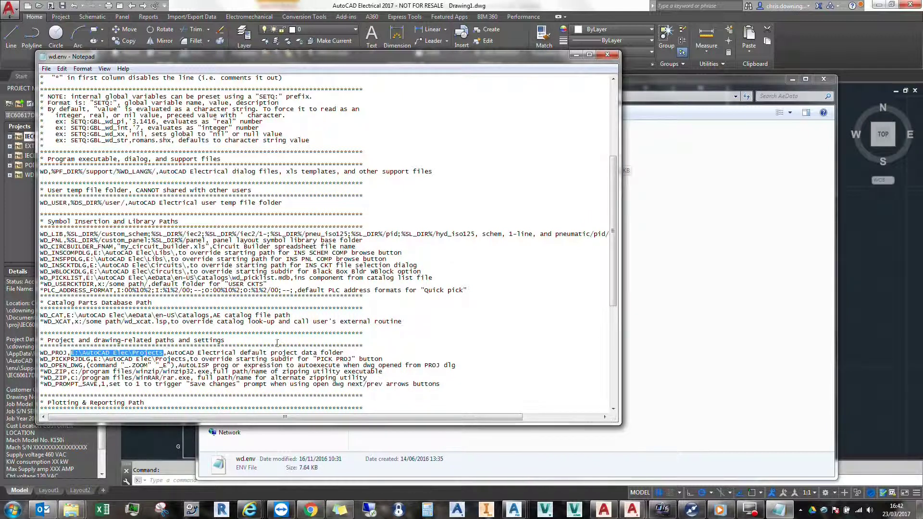
left_click_drag(613, 301, 622, 357)
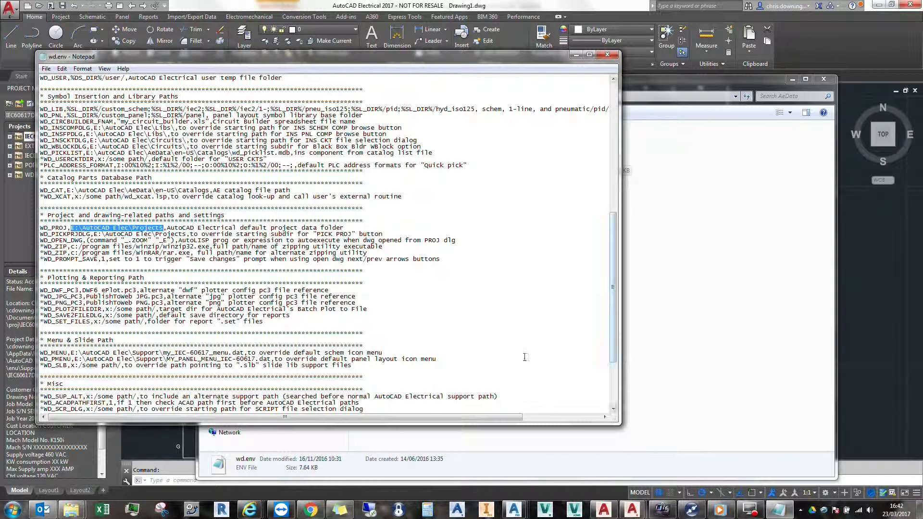
left_click_drag(71, 352, 232, 356)
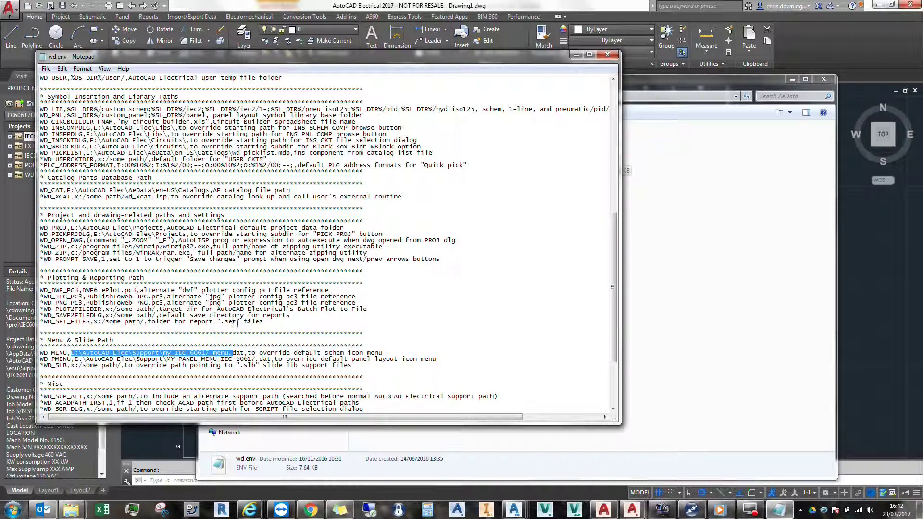
scroll(202, 298, "up", 2)
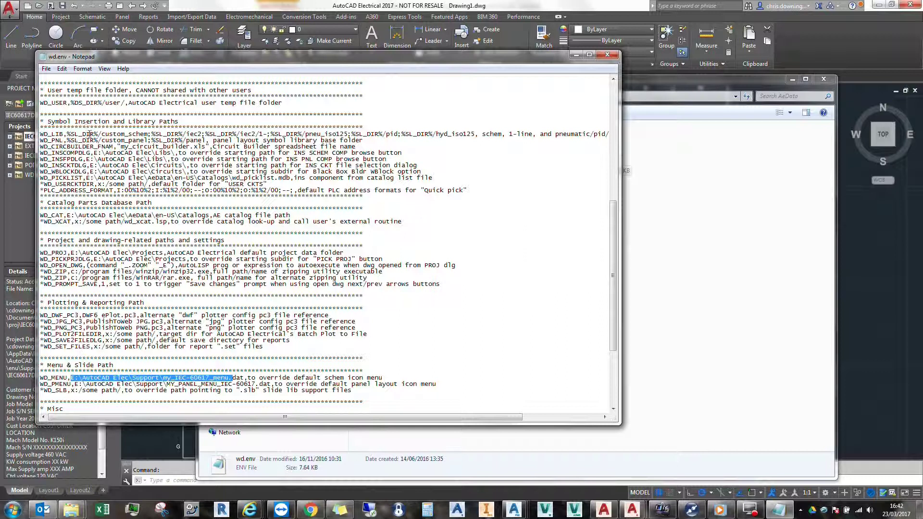
left_click(92, 134)
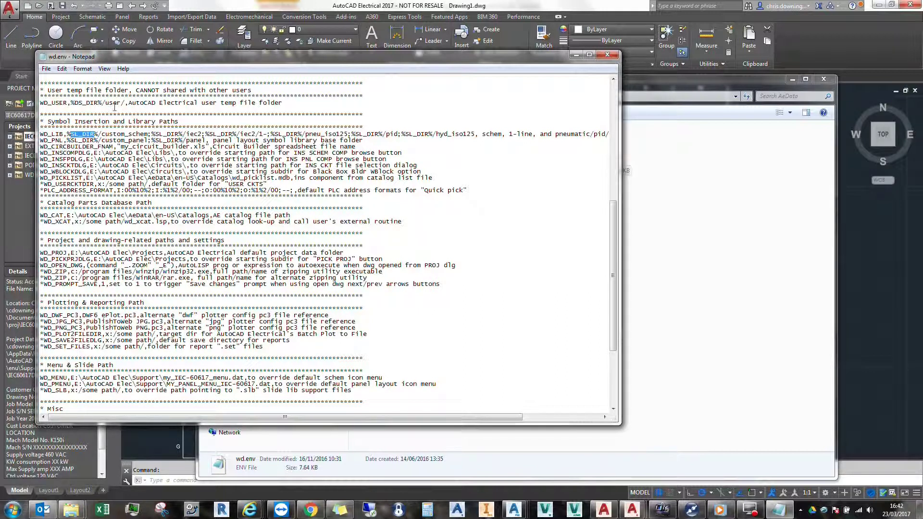
left_click(150, 134)
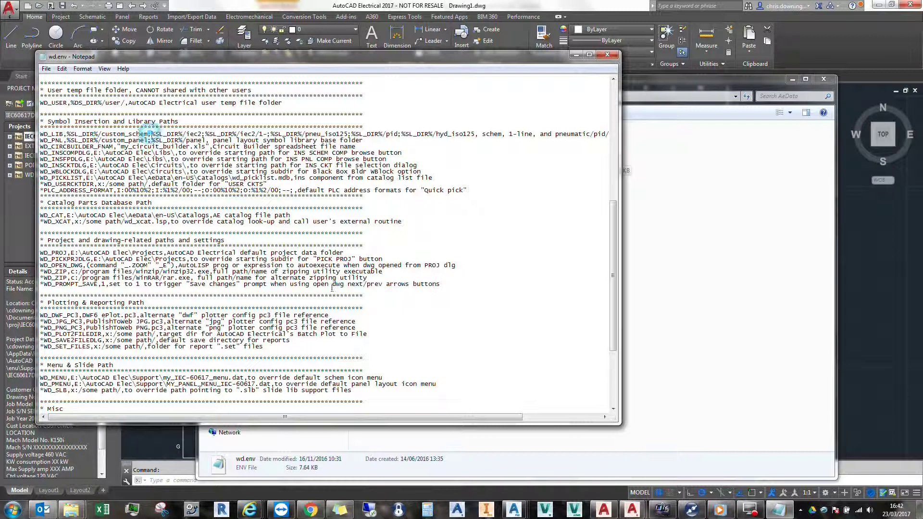
left_click_drag(130, 58, 250, 76)
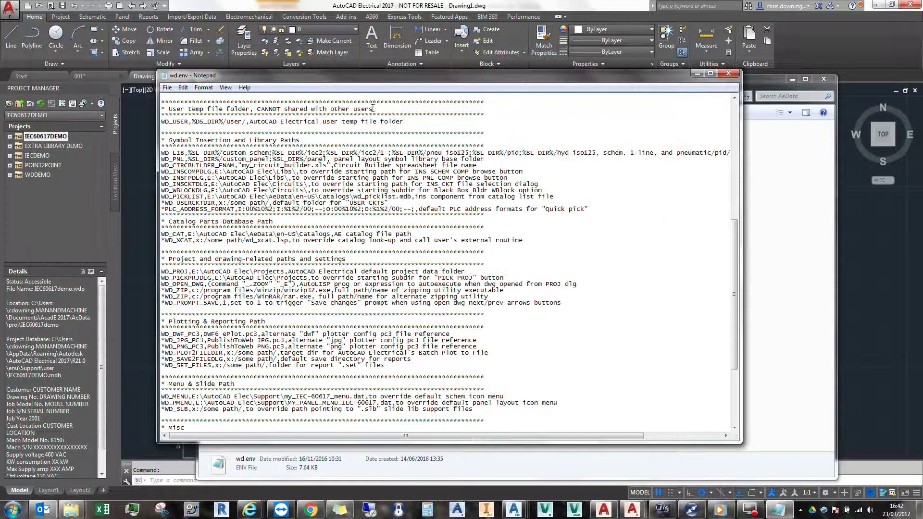
scroll(532, 204, "up", 12)
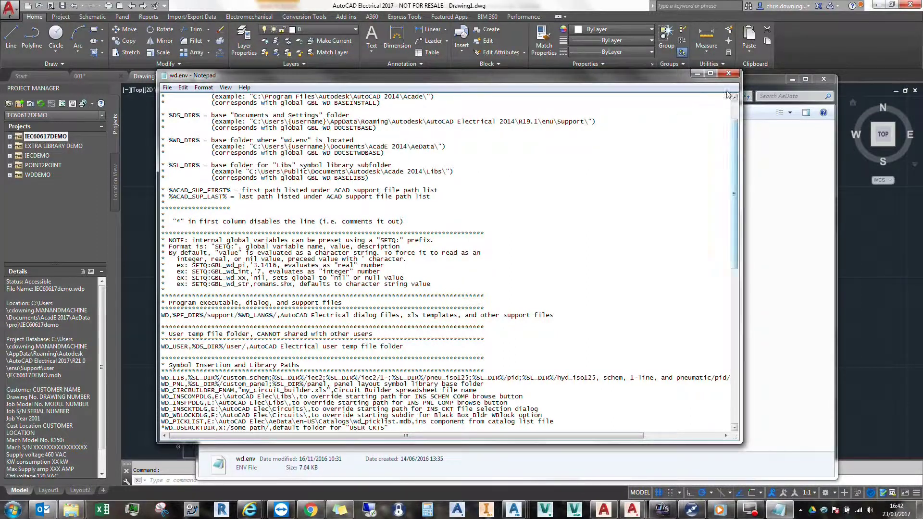
left_click(728, 73)
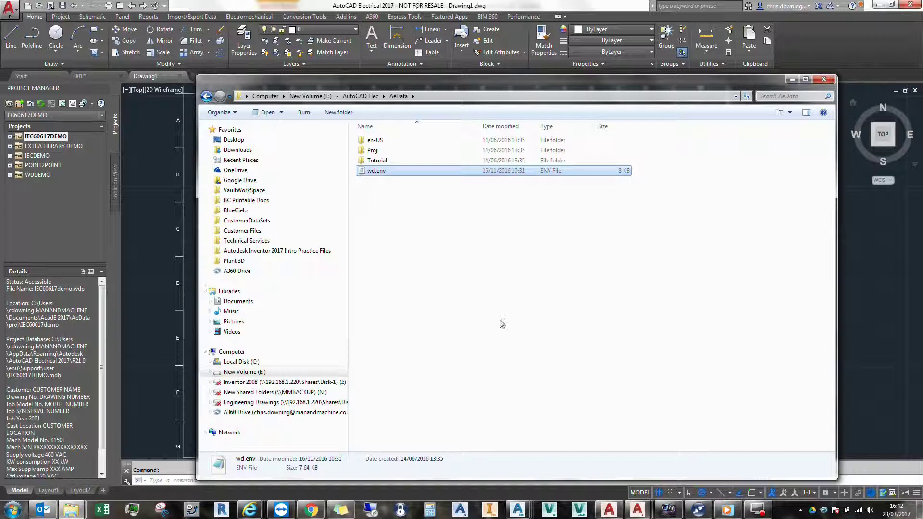
Step: Return to 001.dwg, quit AutoCAD Electrical, and save the drawing's changes
left_click(921, 511)
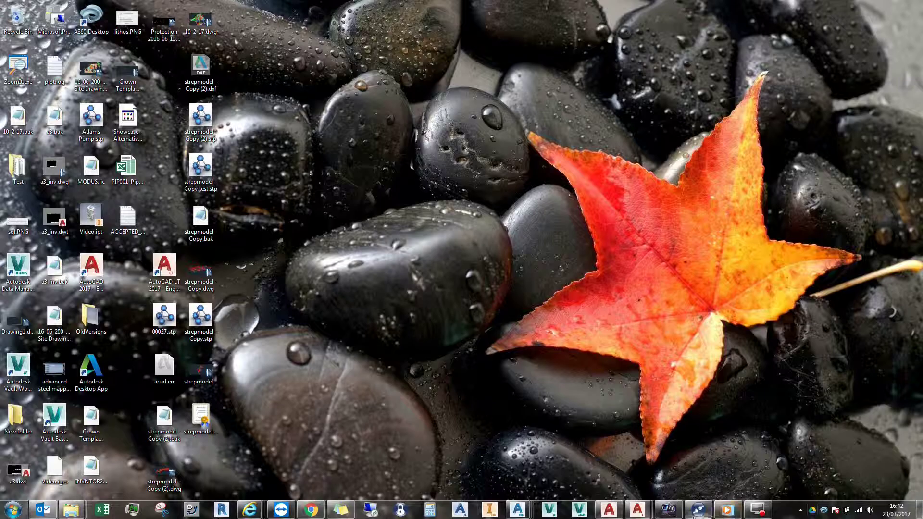
mouse_move(649, 509)
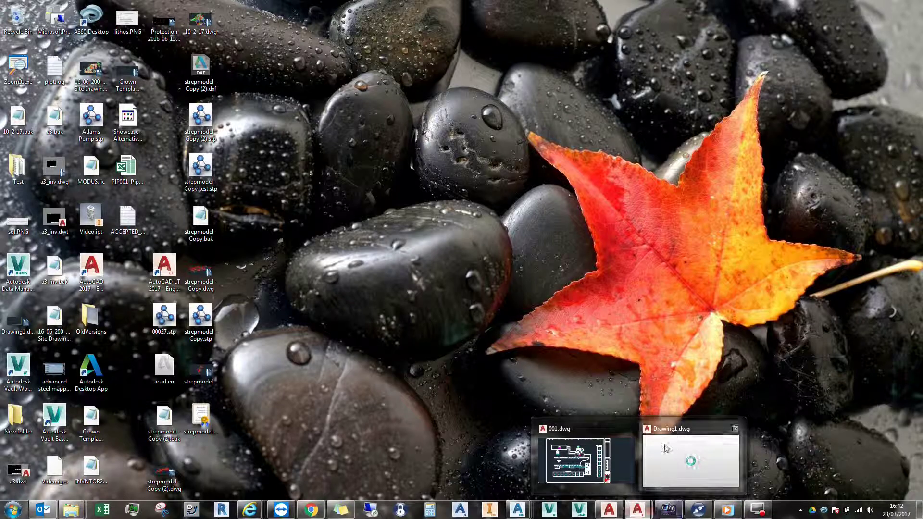
left_click(608, 458)
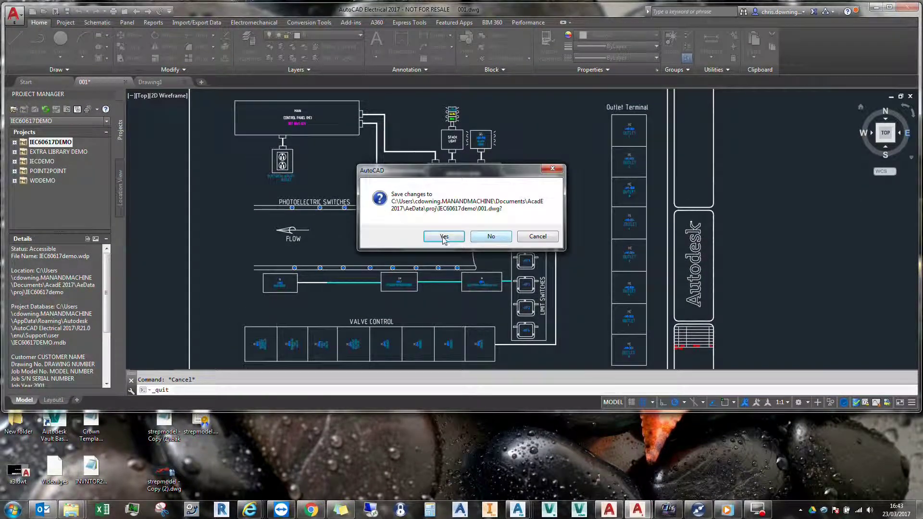
left_click(454, 236)
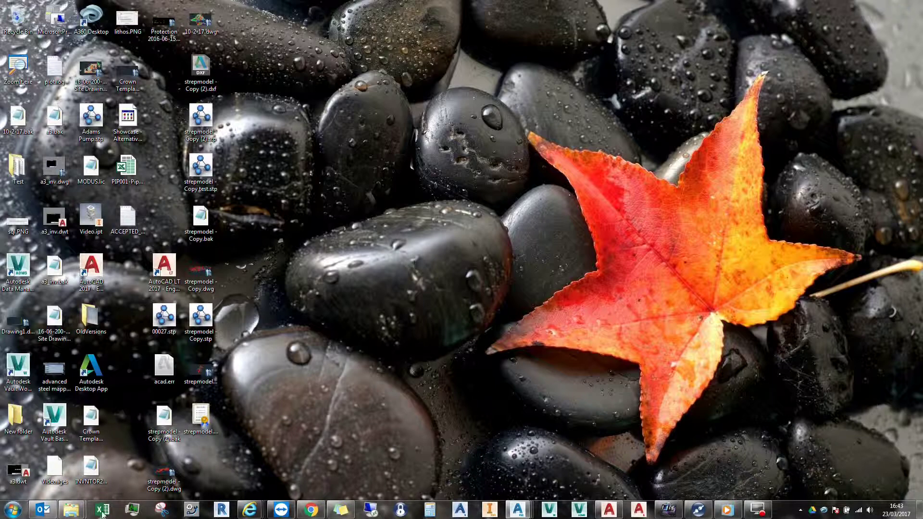
Step: In a new Explorer window, open Documents\Acade 2017\AeData\wd.env in Notepad
right_click(71, 510)
left_click(88, 463)
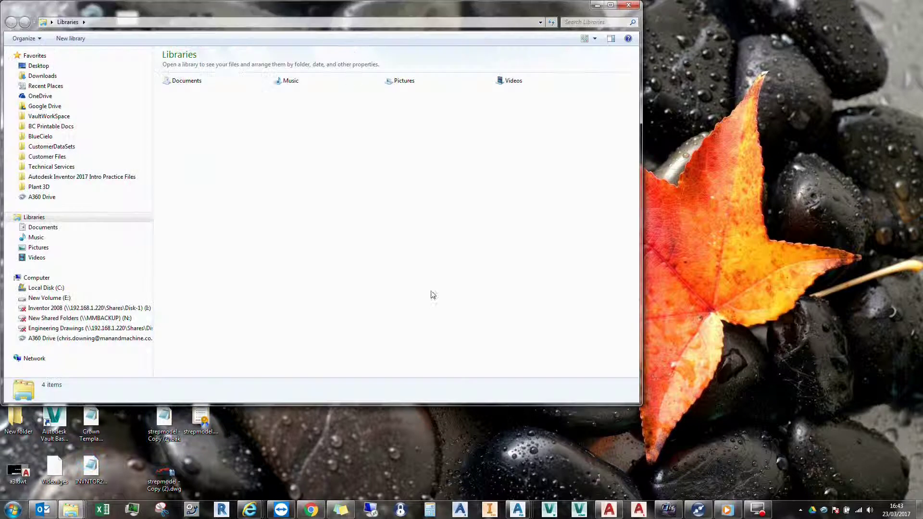
left_click_drag(366, 15, 383, 16)
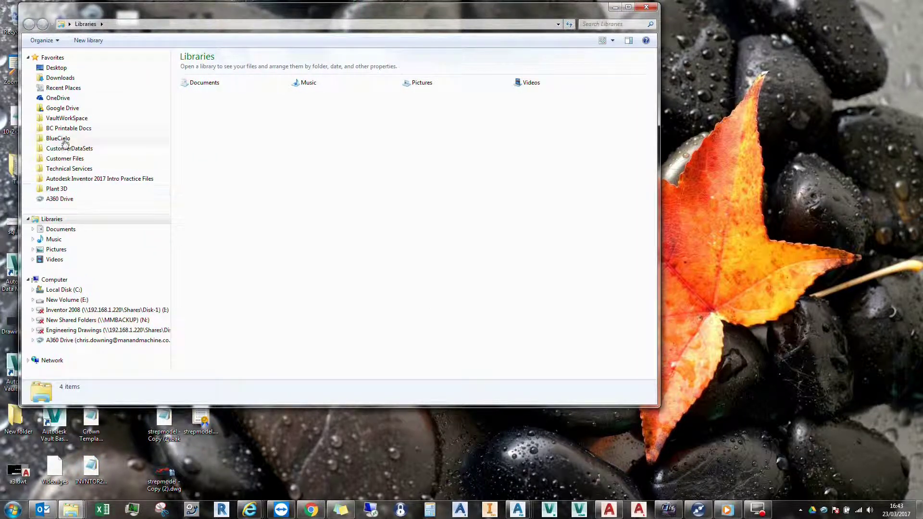
left_click(69, 229)
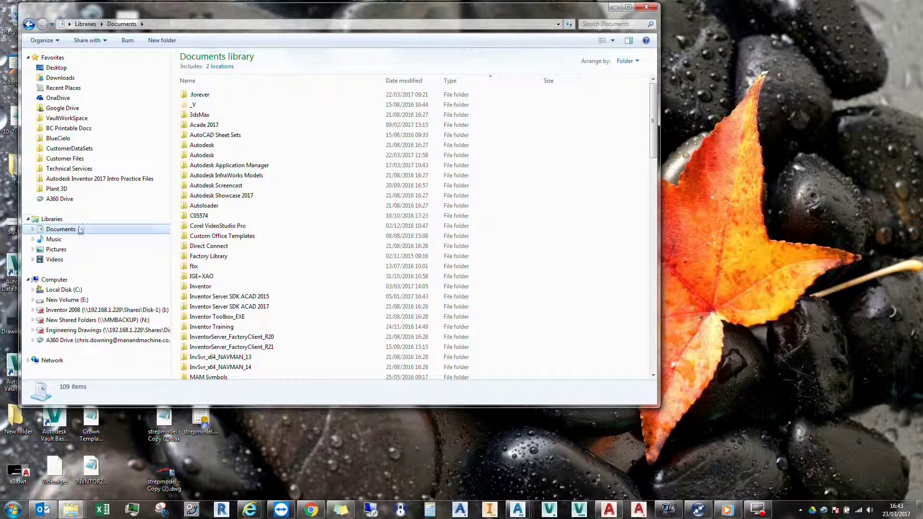
double_click(222, 125)
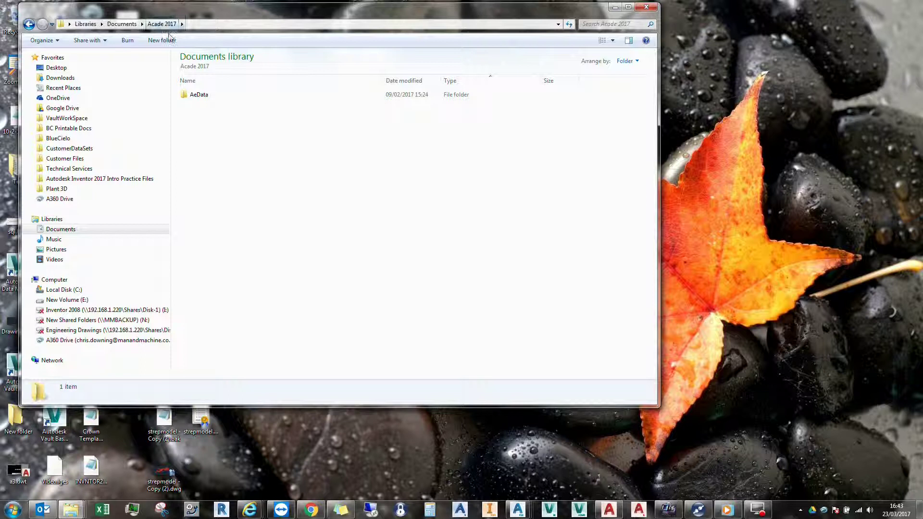
double_click(197, 94)
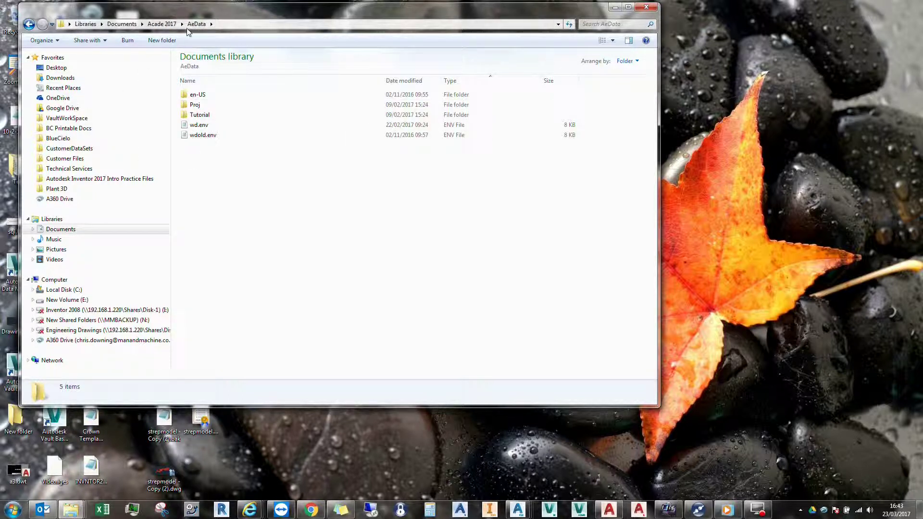
double_click(217, 128)
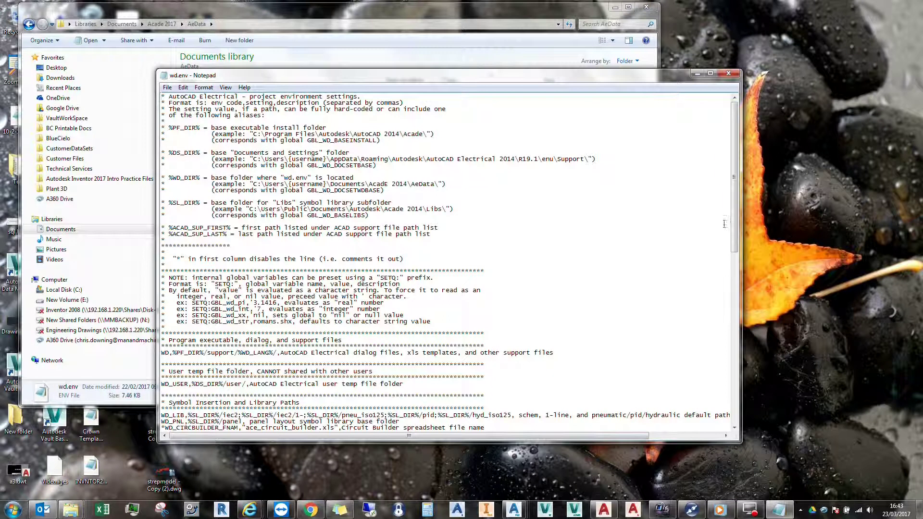
Step: Scroll through the local wd.env path settings, including the WD_PROJ %WD_DIR%/proj/ entry
scroll(724, 224, "down", 12)
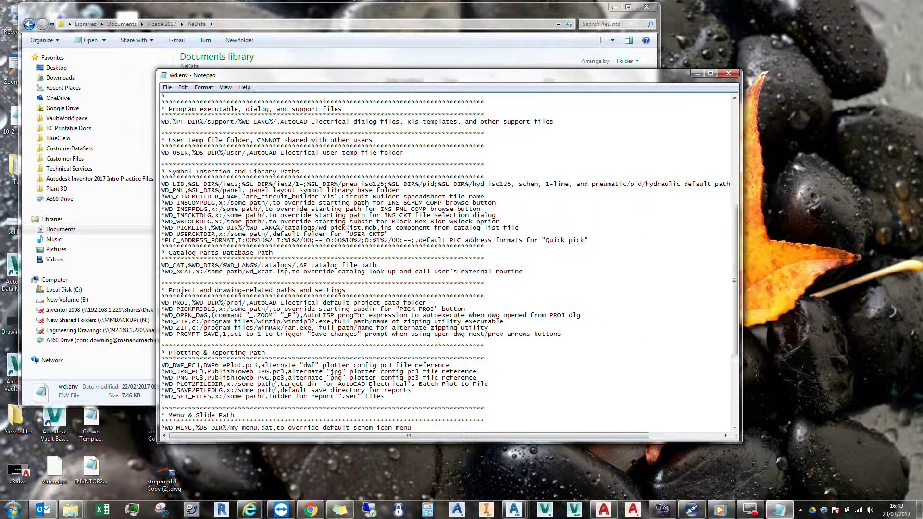
scroll(356, 316, "down", 7)
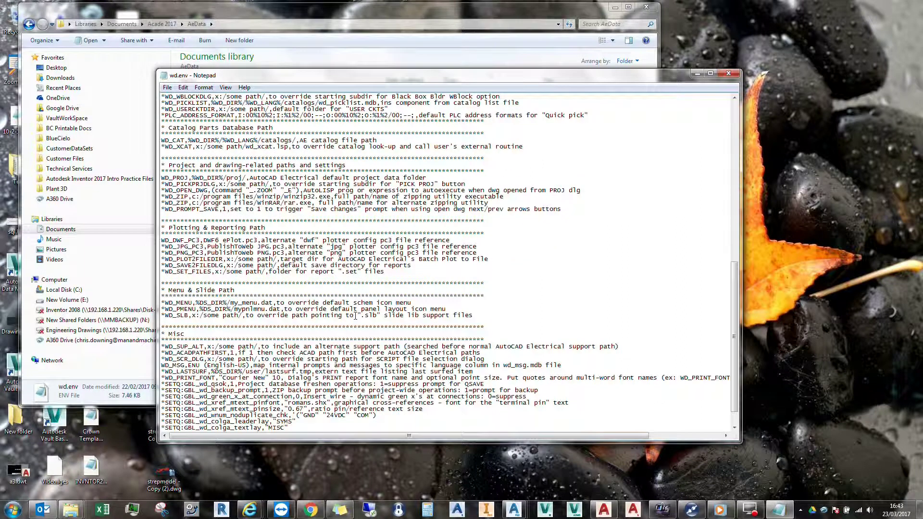
scroll(356, 315, "up", 3)
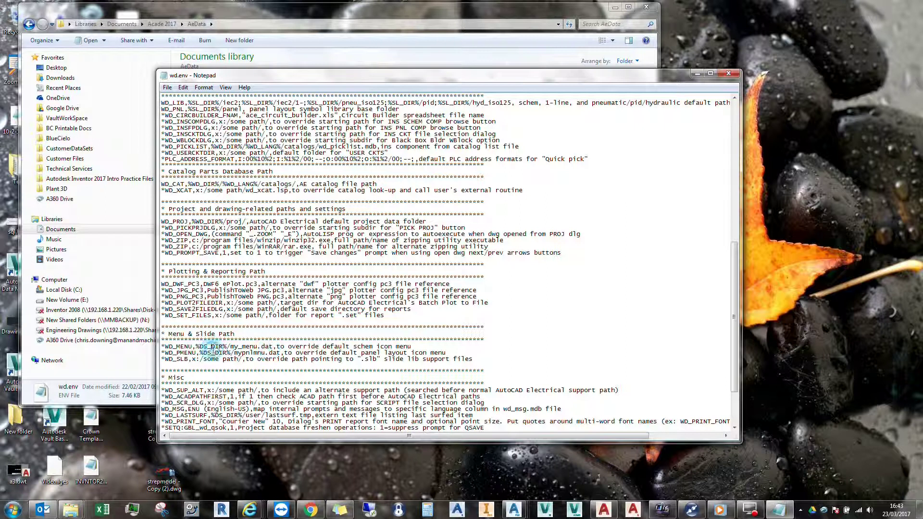
Step: Close wd.env and rename the local Acade 2017 AeData folder to AeDataOLD
left_click(726, 75)
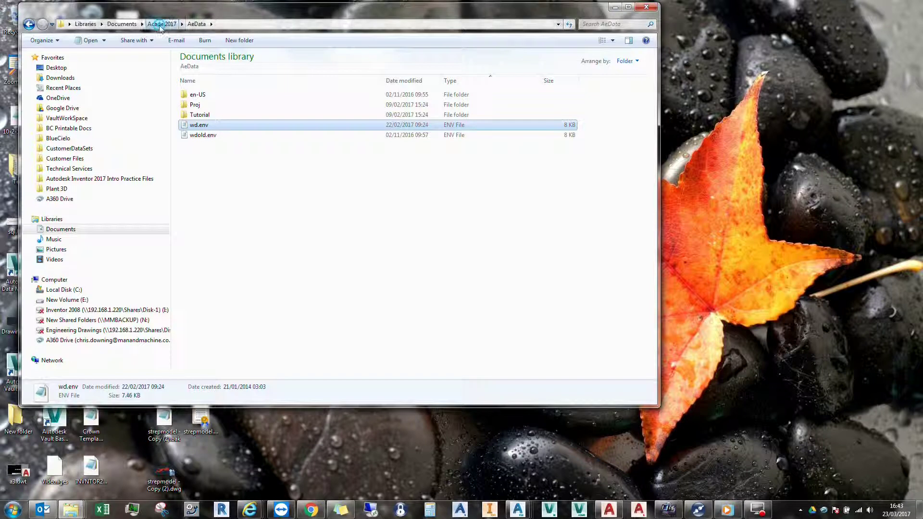
left_click(162, 24)
left_click(208, 95)
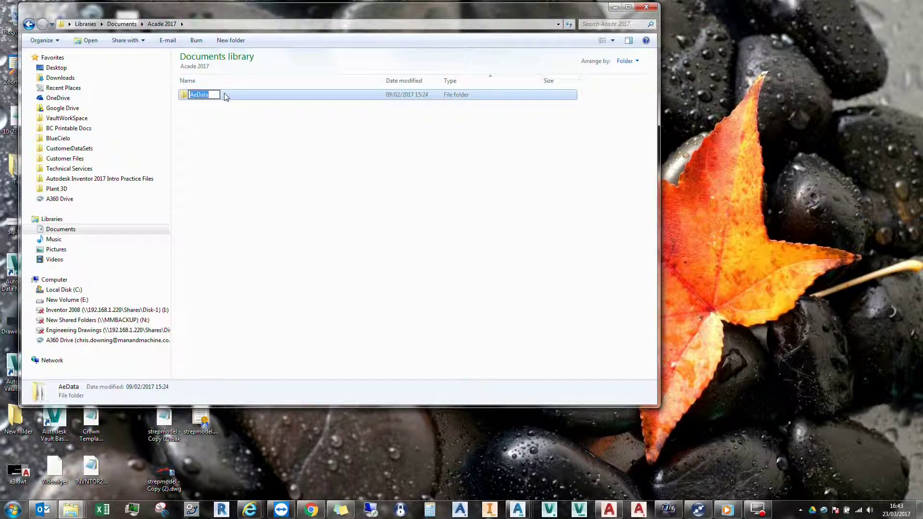
type("OLD")
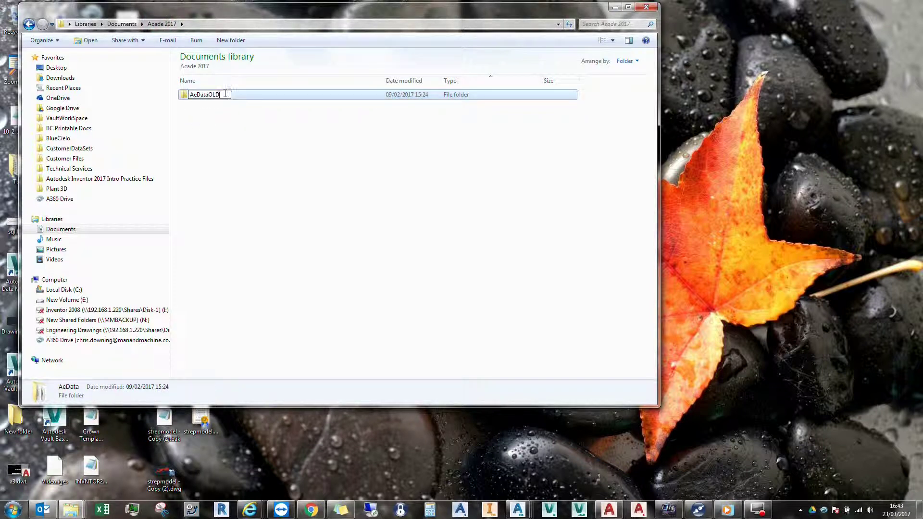
left_click(223, 115)
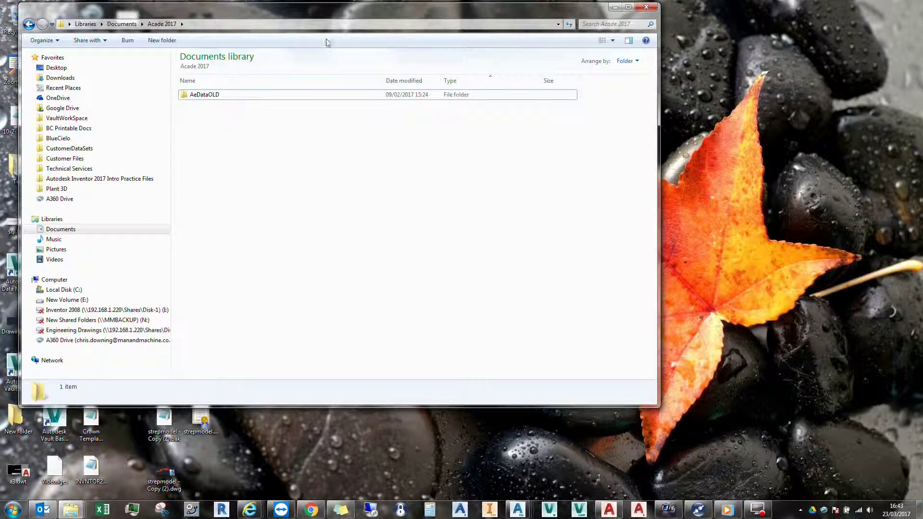
left_click_drag(299, 10, 351, 14)
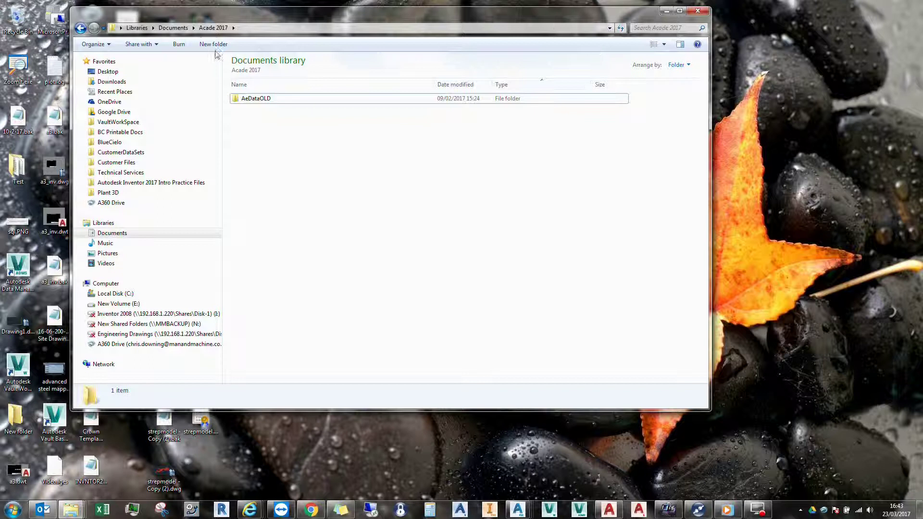
left_click_drag(274, 10, 325, 28)
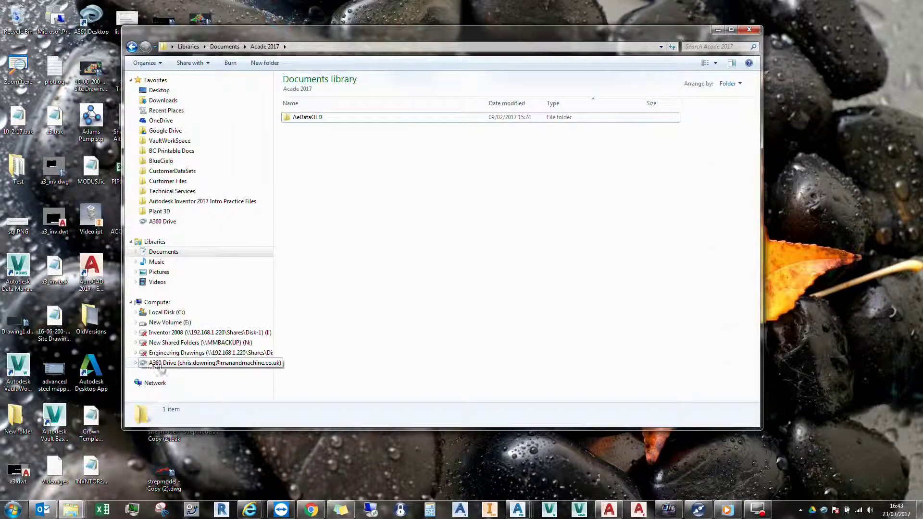
Step: Check wd.env in E:\AutoCAD Elec\AeData, close Explorer, and relaunch AutoCAD Electrical 2017
left_click(169, 322)
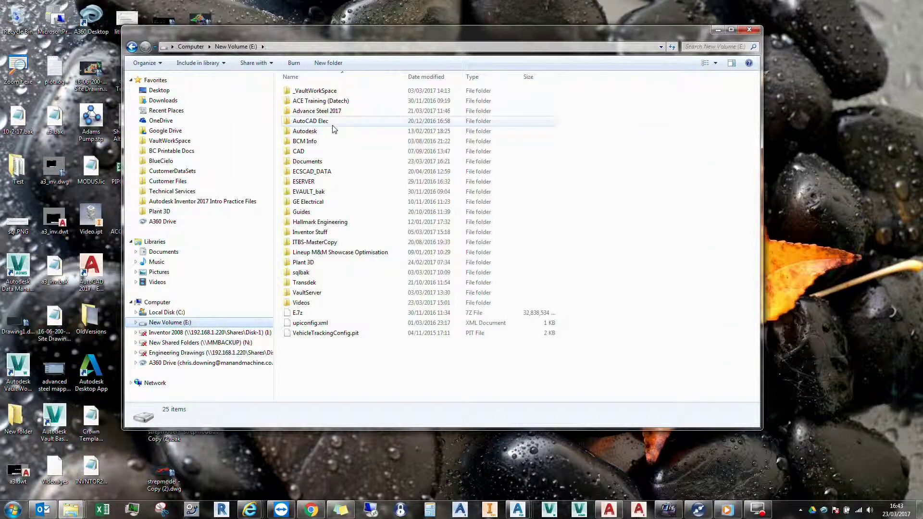
double_click(333, 124)
double_click(333, 89)
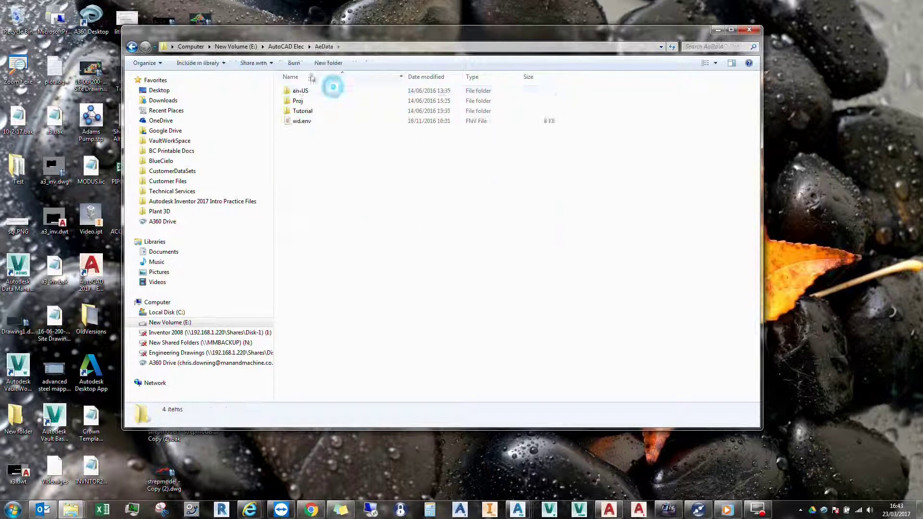
left_click(299, 121)
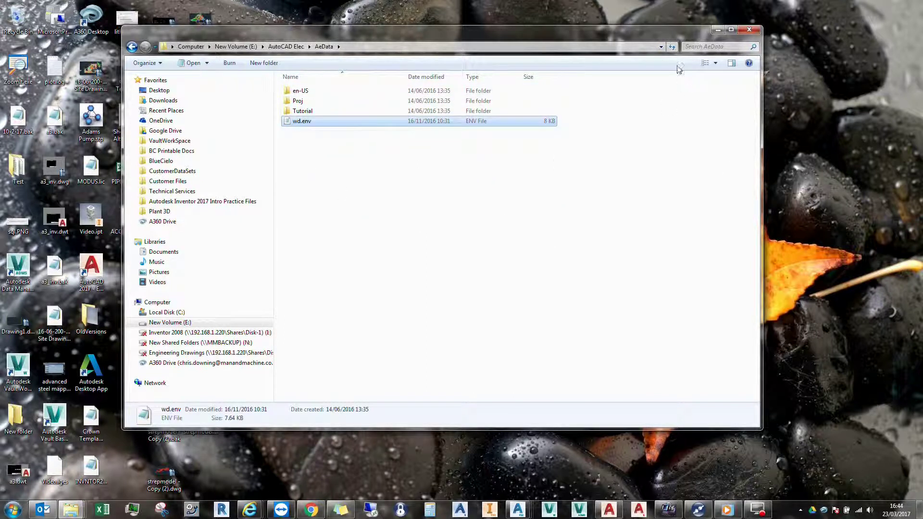
left_click(749, 29)
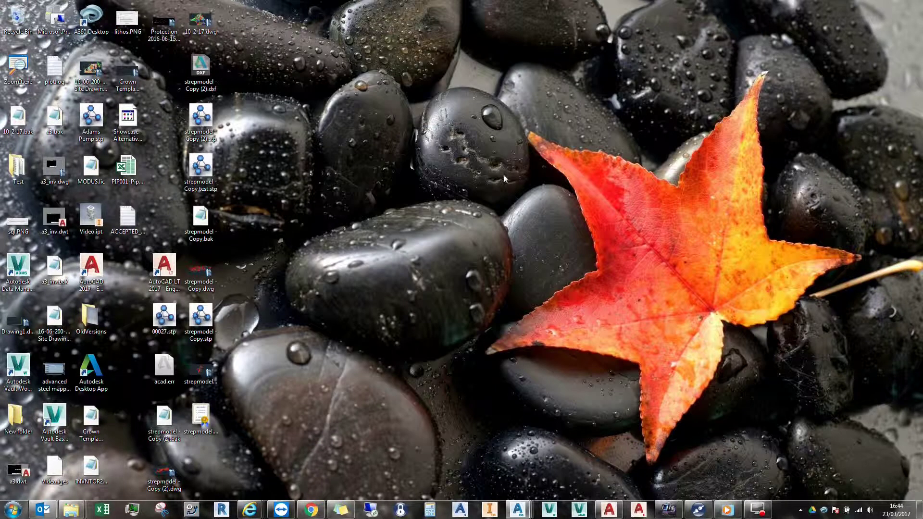
double_click(101, 270)
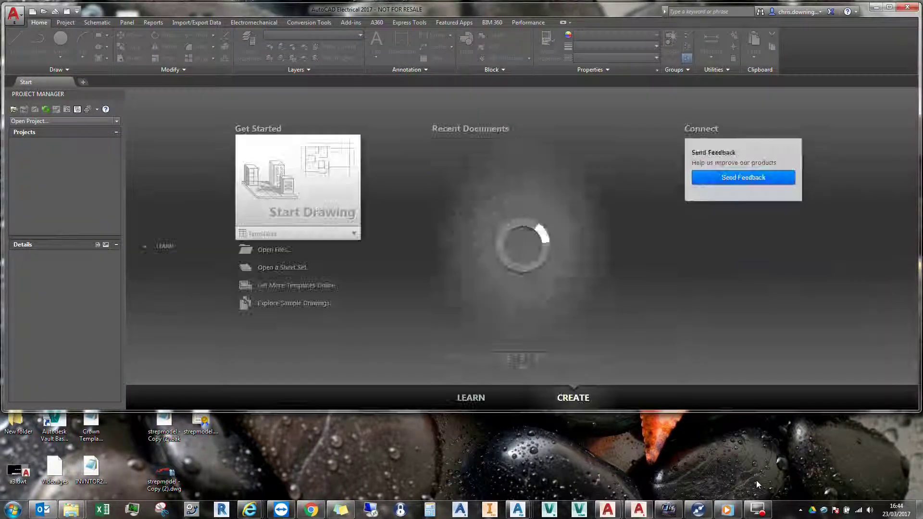
Step: Maximise the window, start a blank drawing, and open Master Project from E:\AutoCAD Elec\Projects
double_click(532, 15)
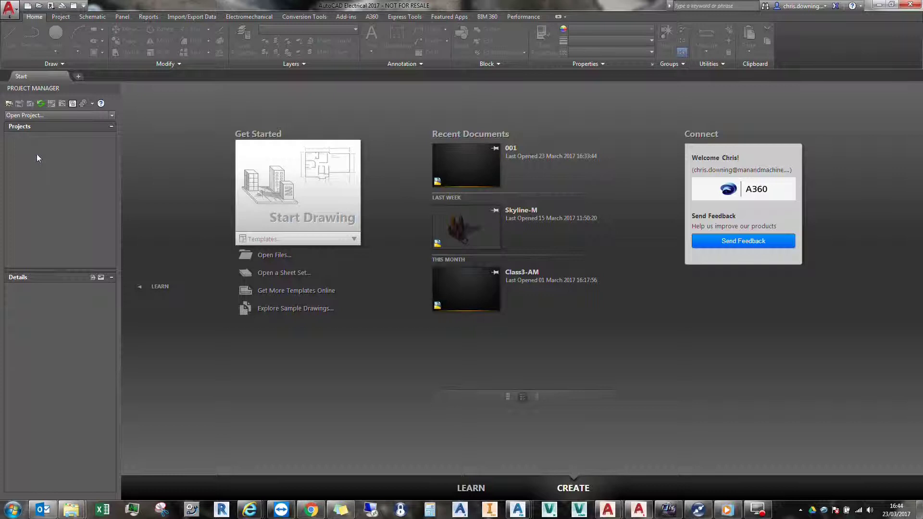
left_click(288, 172)
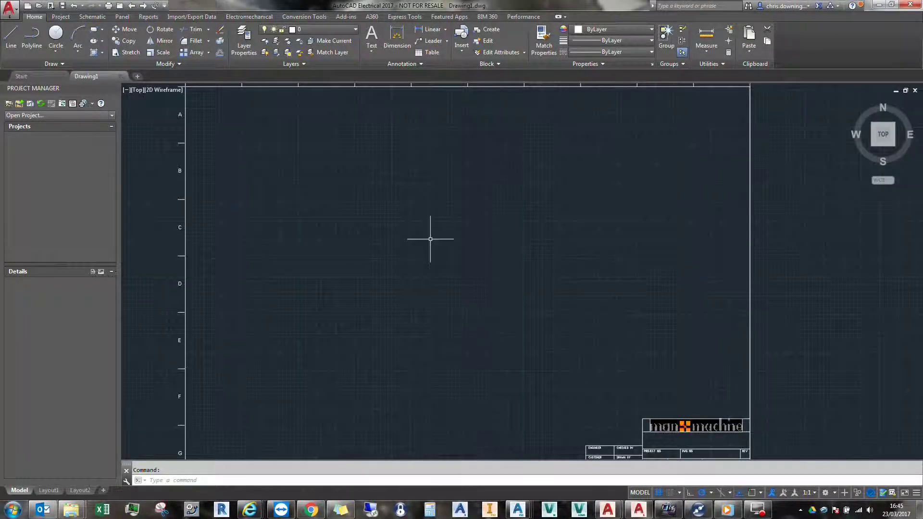
left_click(8, 103)
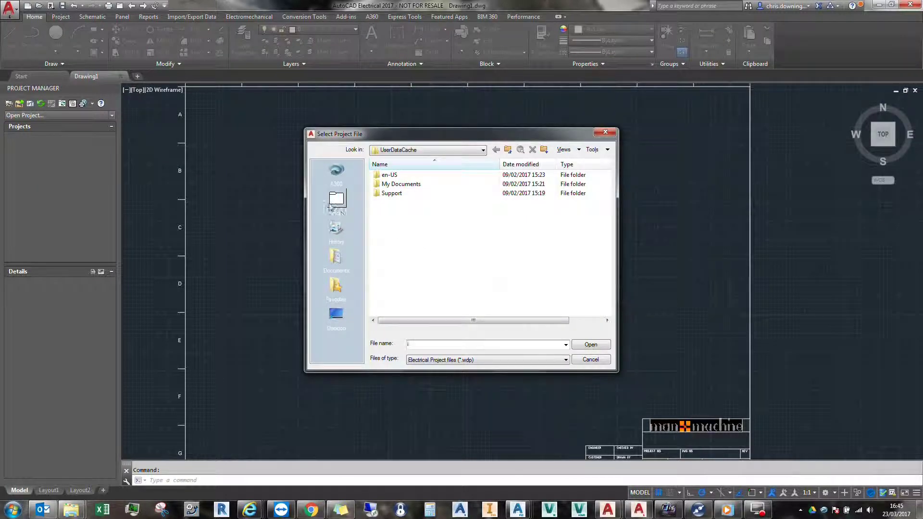
left_click(413, 150)
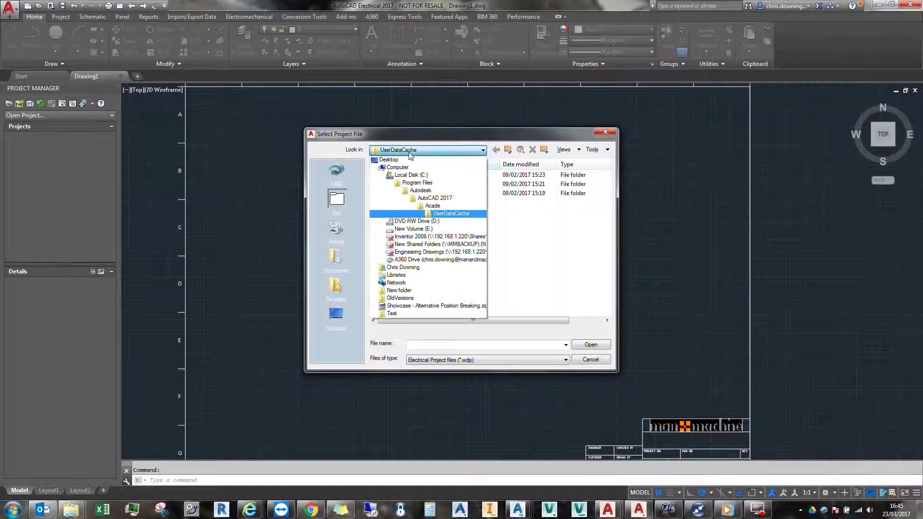
left_click(417, 229)
double_click(443, 202)
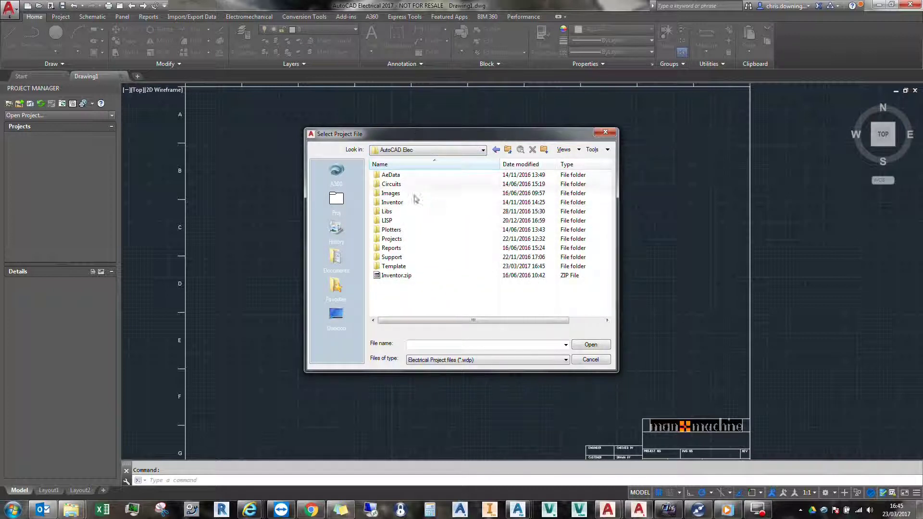
double_click(392, 239)
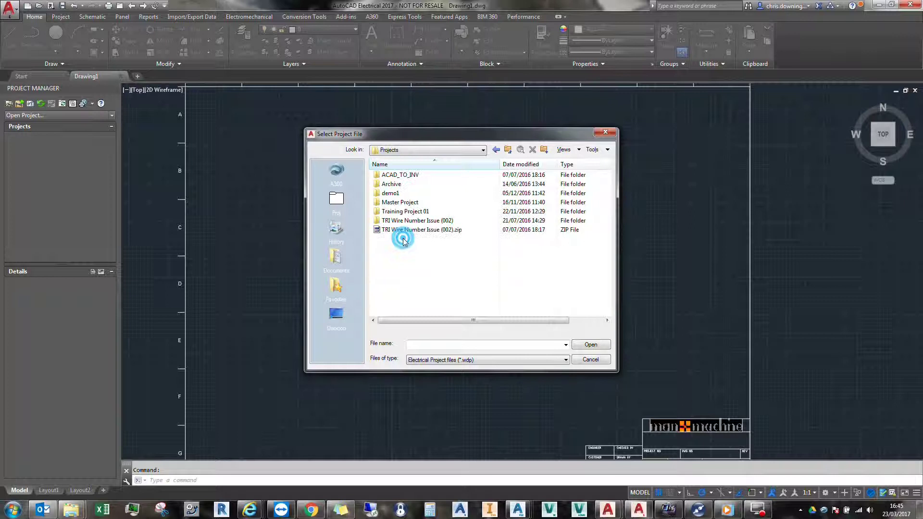
double_click(423, 202)
double_click(414, 185)
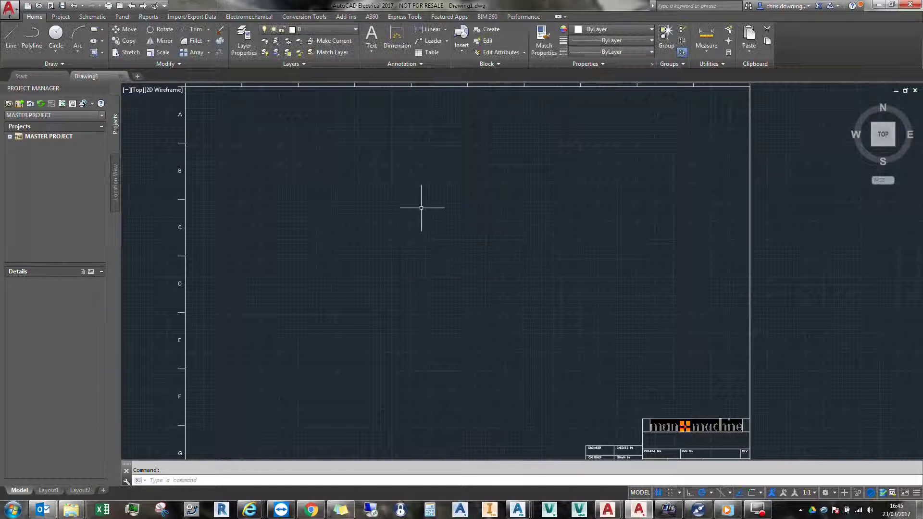
Step: Open dwg001.dwg from the expanded MASTER PROJECT drawing list
left_click(92, 17)
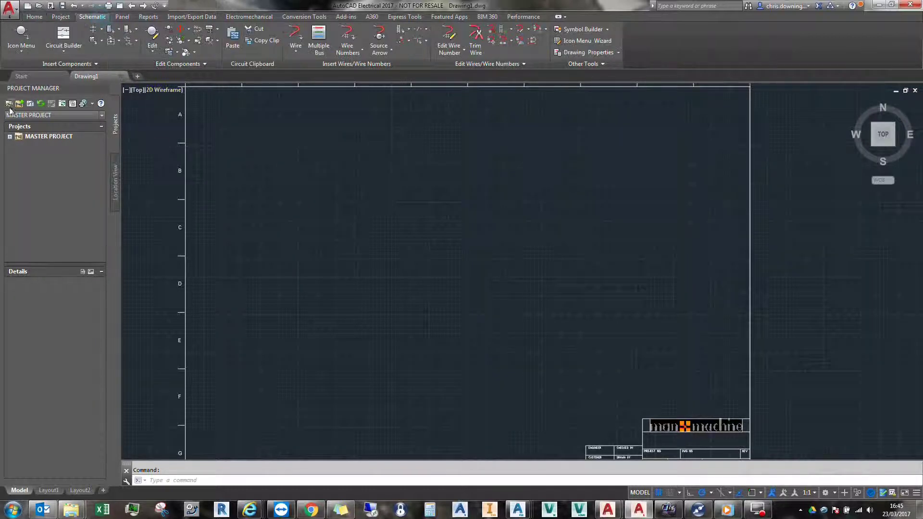
left_click(9, 136)
double_click(50, 146)
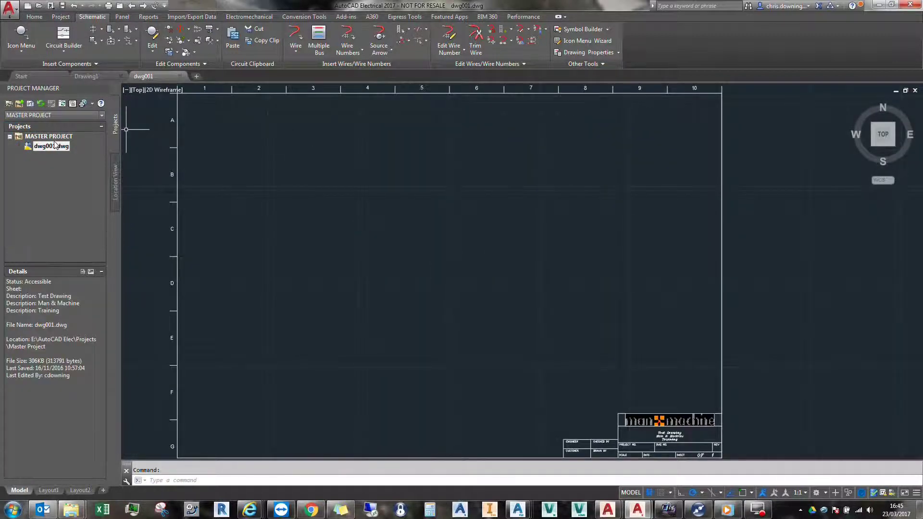
Step: Check which menu file the IEC 60617 icon menu uses, without changing it
left_click(21, 38)
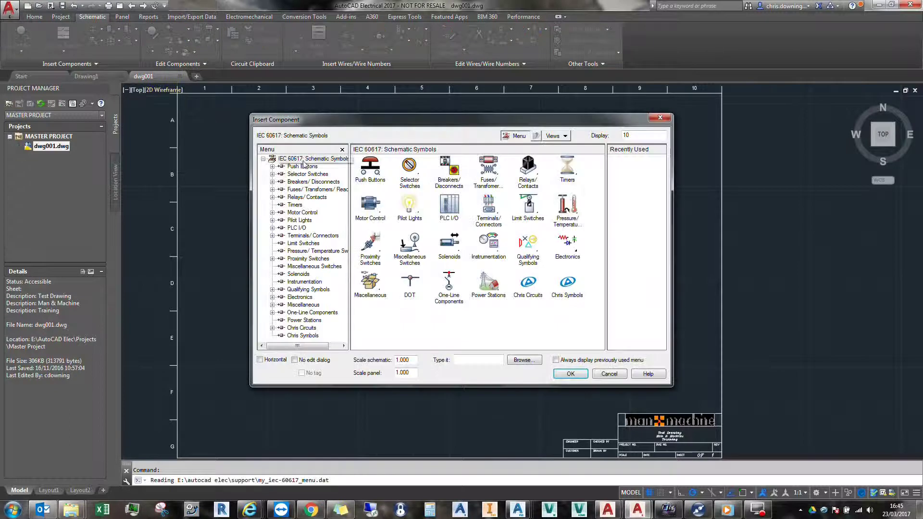
right_click(299, 159)
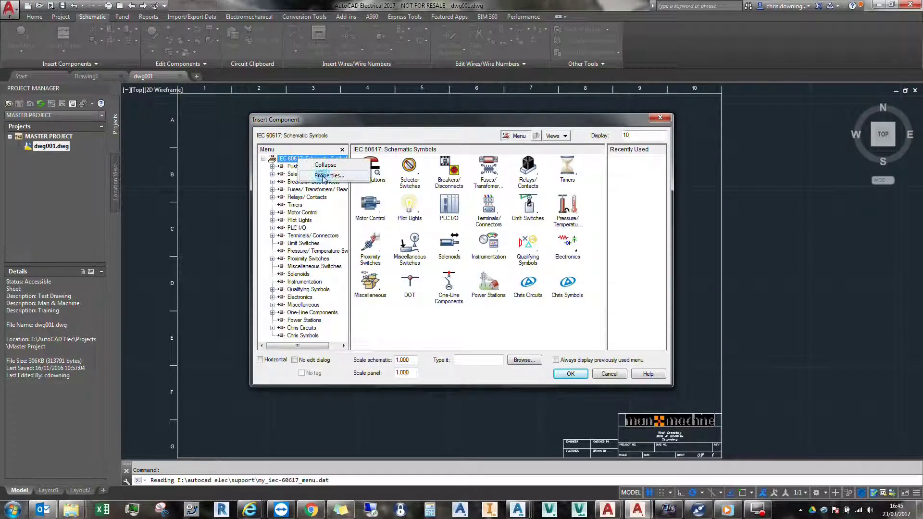
left_click(324, 176)
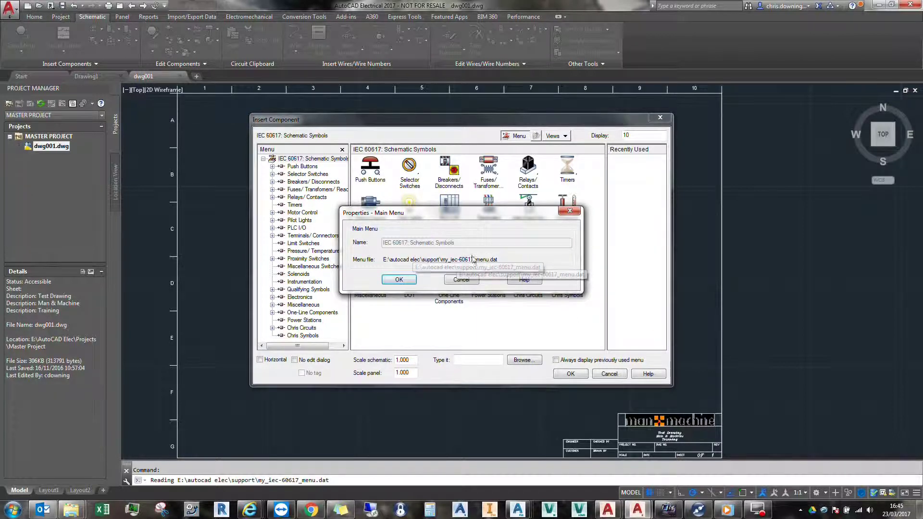
left_click(463, 281)
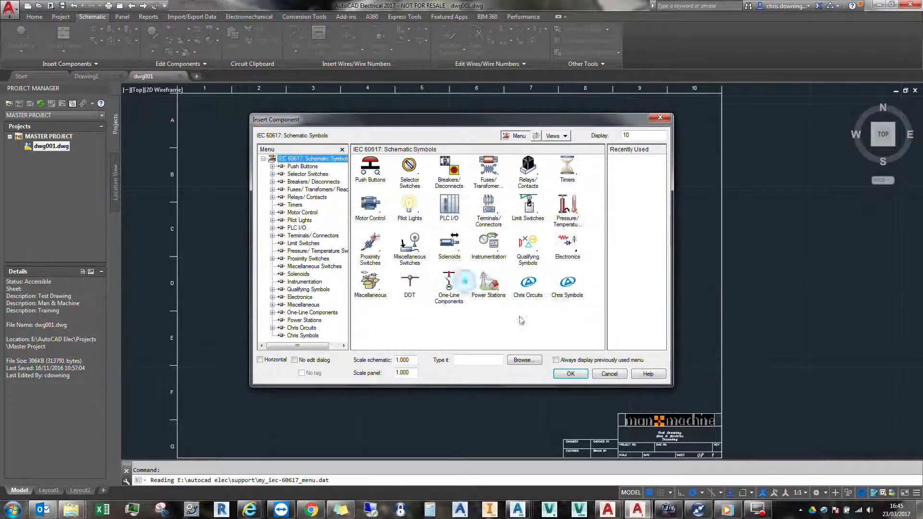
Step: Insert the 4x 5HP Motor Circuit from Chris Circuits > Pages near the sheet's top-left
left_click(525, 287)
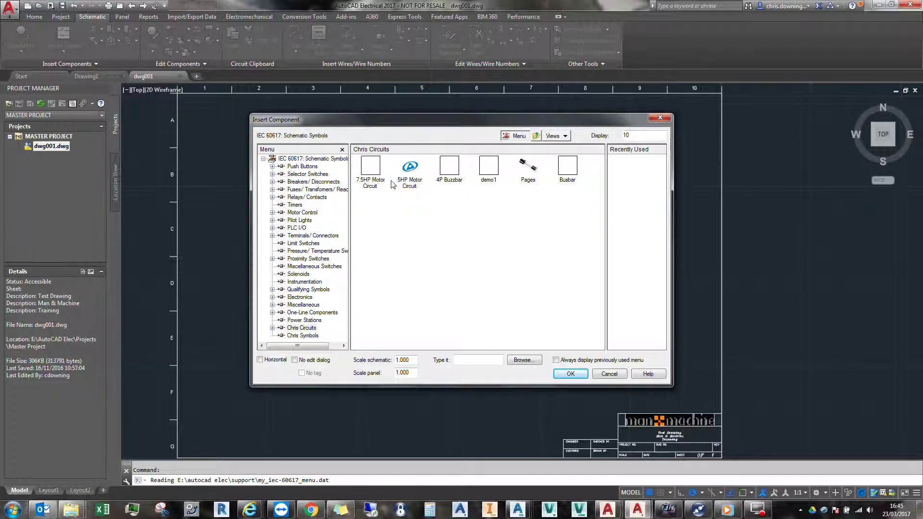
left_click(527, 168)
left_click(369, 181)
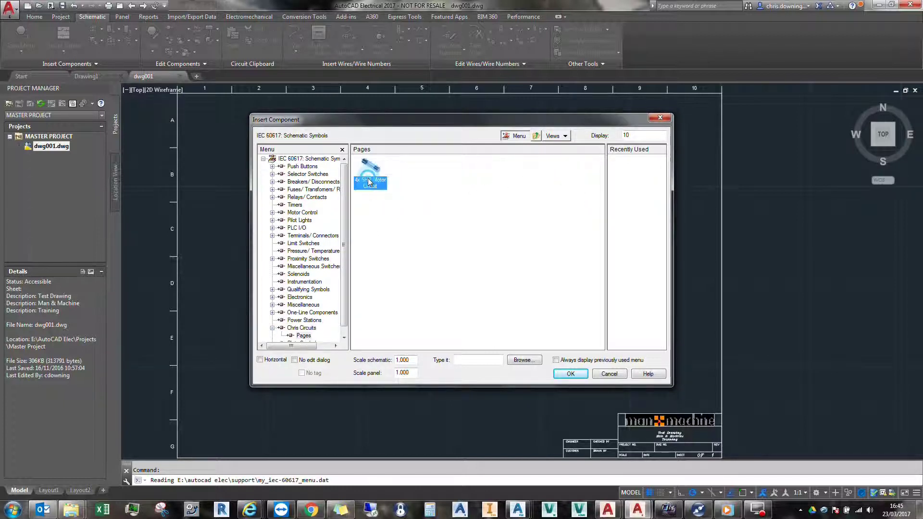
left_click(427, 306)
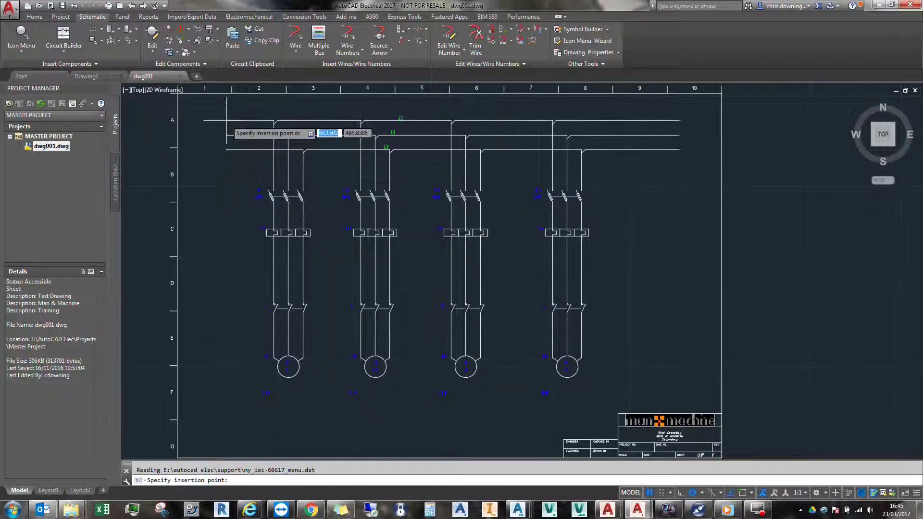
key("F9")
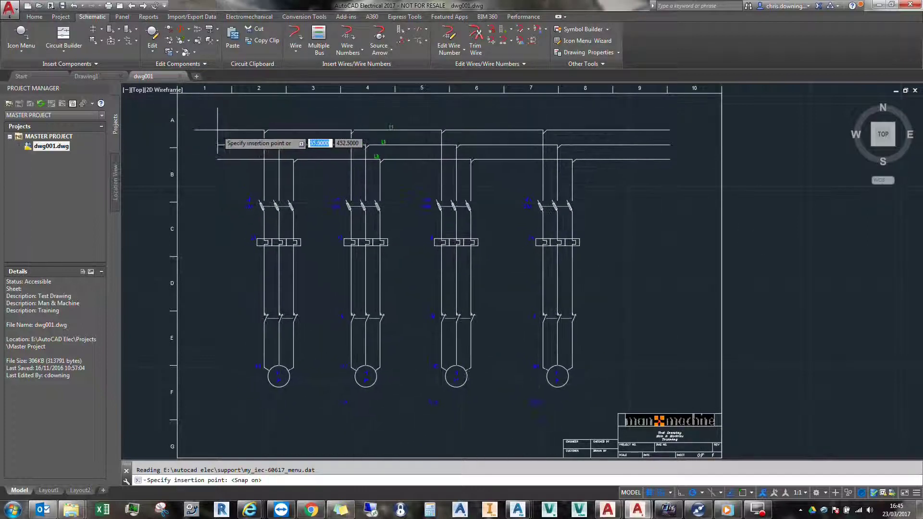
left_click(215, 132)
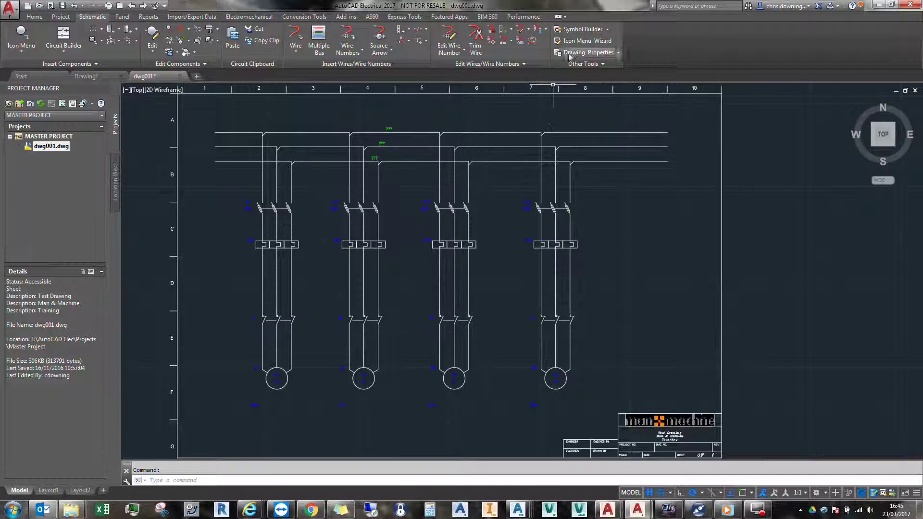
Step: Cancel Symbol Builder, then compare panel and schematic menu paths, confirming my_iec-60617_menu.dat
left_click(584, 30)
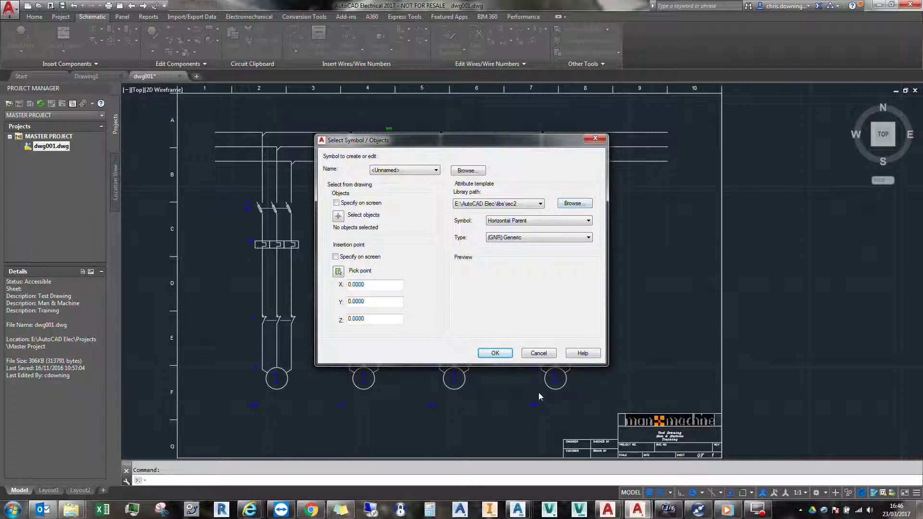
left_click(538, 353)
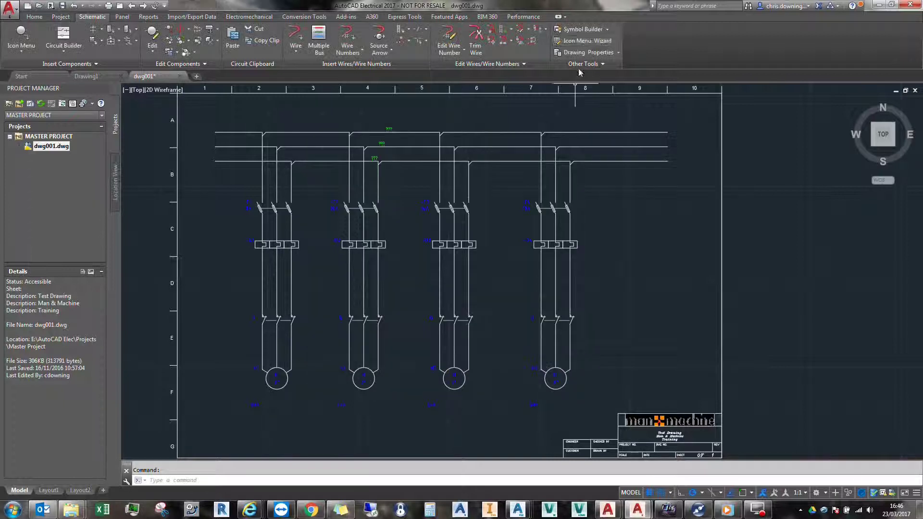
left_click(581, 41)
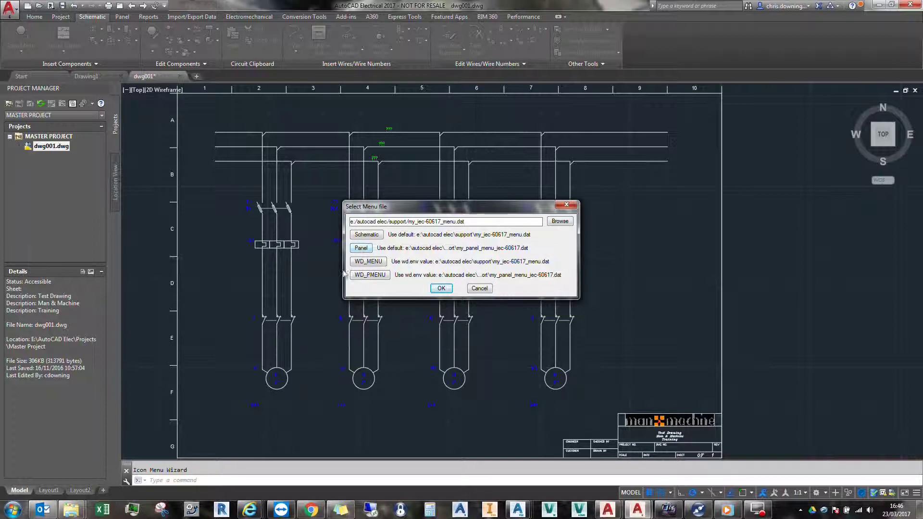
left_click(362, 248)
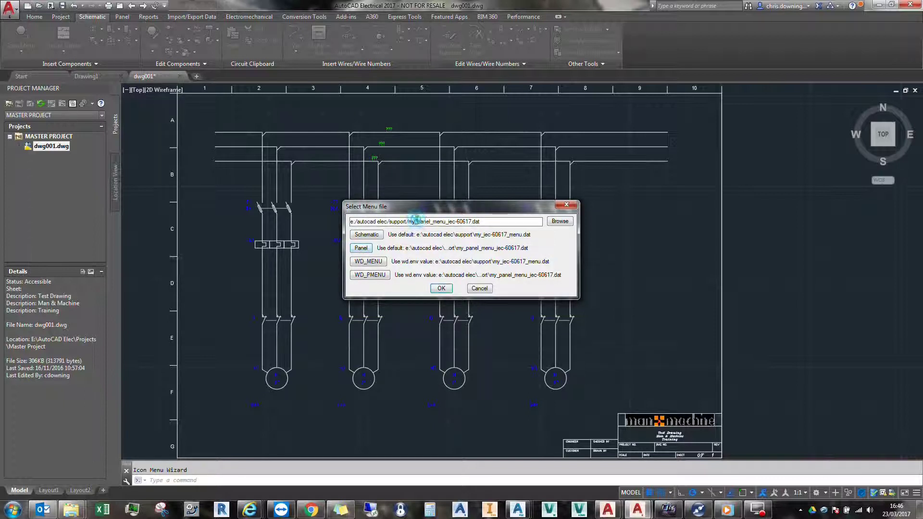
left_click_drag(415, 221, 430, 221)
left_click(366, 235)
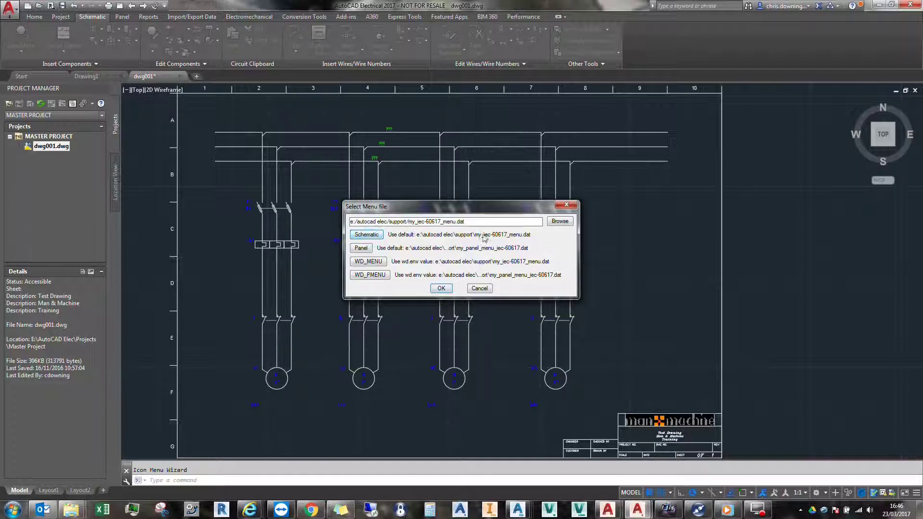
Step: Pick the Chris Relay symbol from the custom Chris Symbols icon menu group
left_click(482, 291)
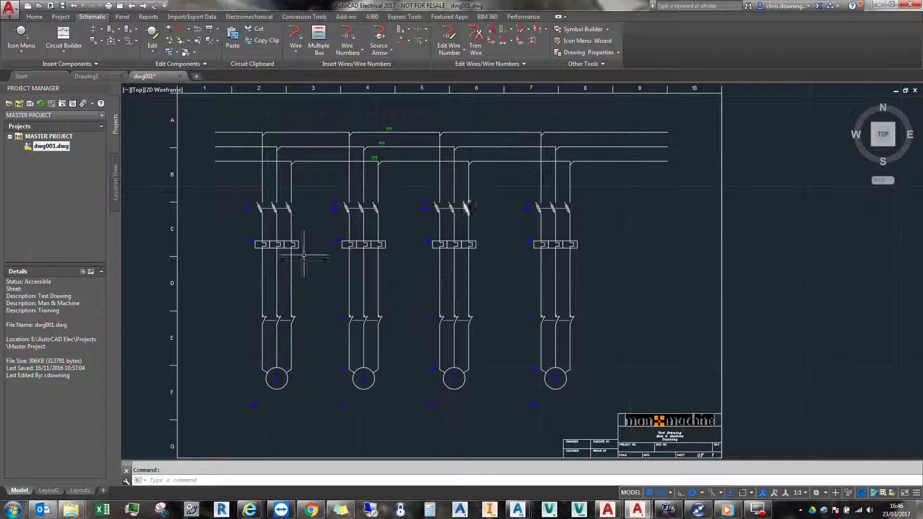
left_click(21, 36)
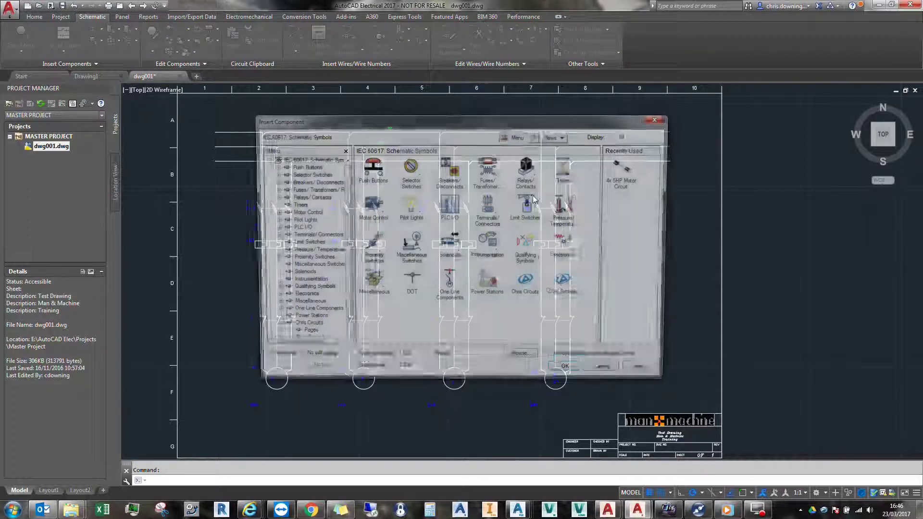
left_click(573, 296)
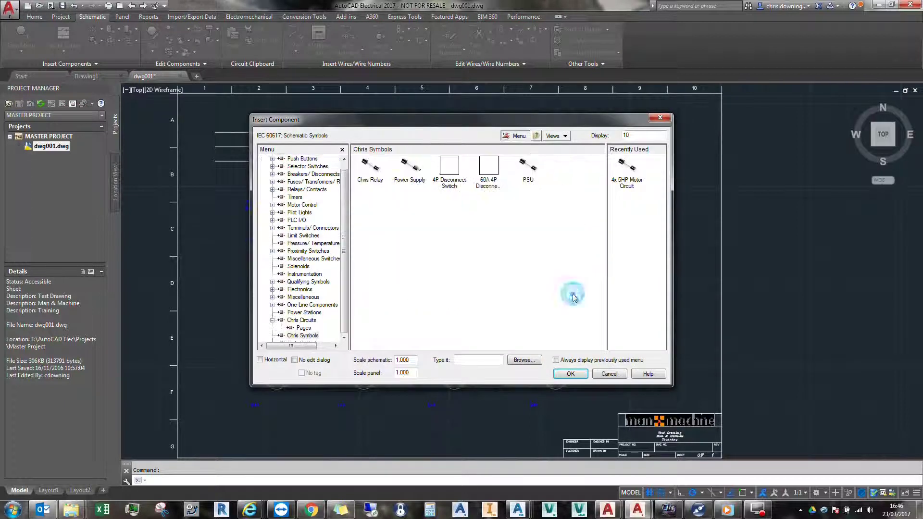
left_click(372, 171)
Step: Insert the relay at the right end of the bottom supply wire, keeping tag K1
scroll(470, 279, "up", 4)
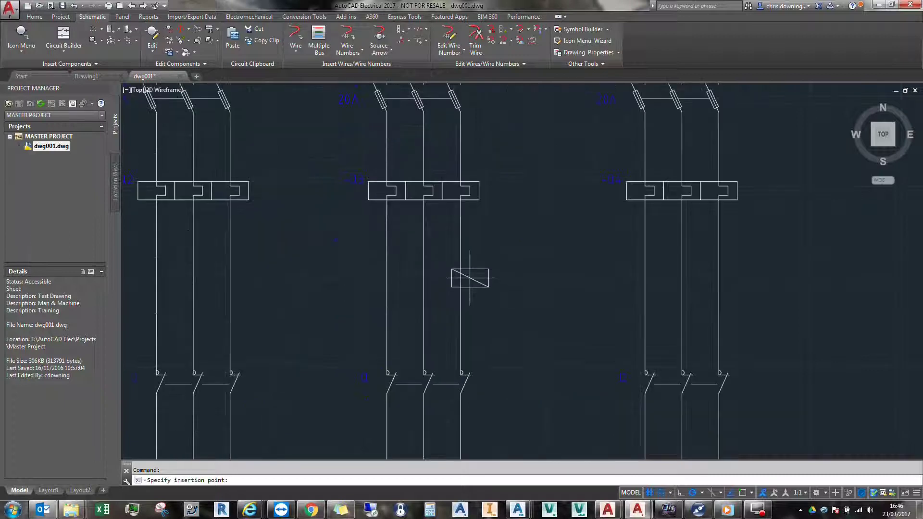
scroll(469, 278, "down", 4)
scroll(620, 162, "up", 5)
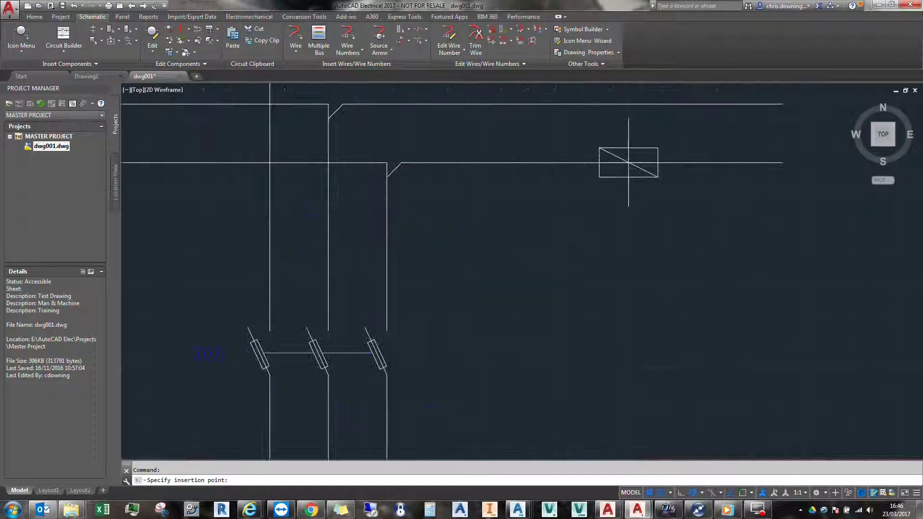
left_click(627, 163)
scroll(628, 164, "down", 5)
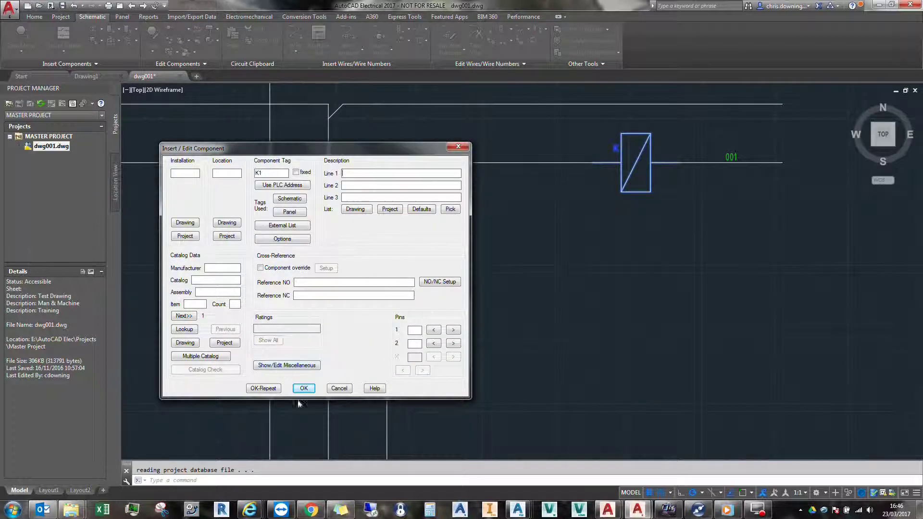
left_click(304, 387)
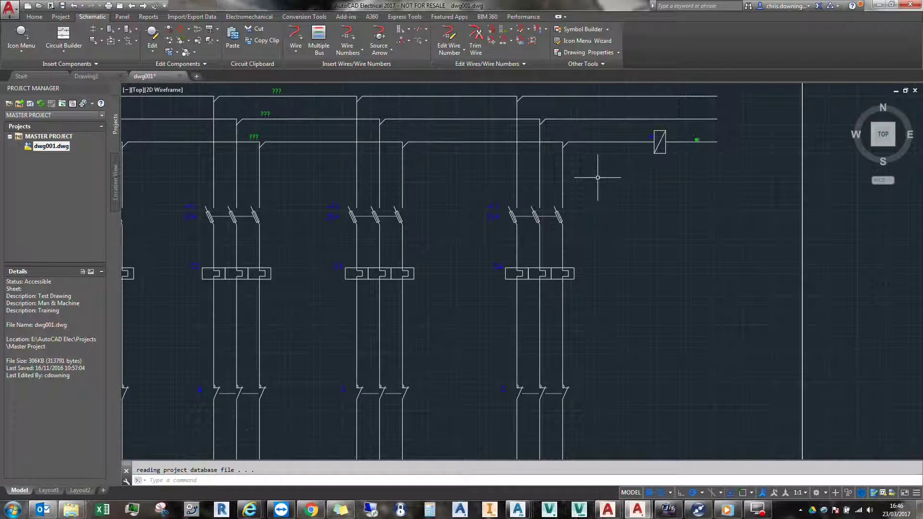
scroll(444, 187, "down", 2)
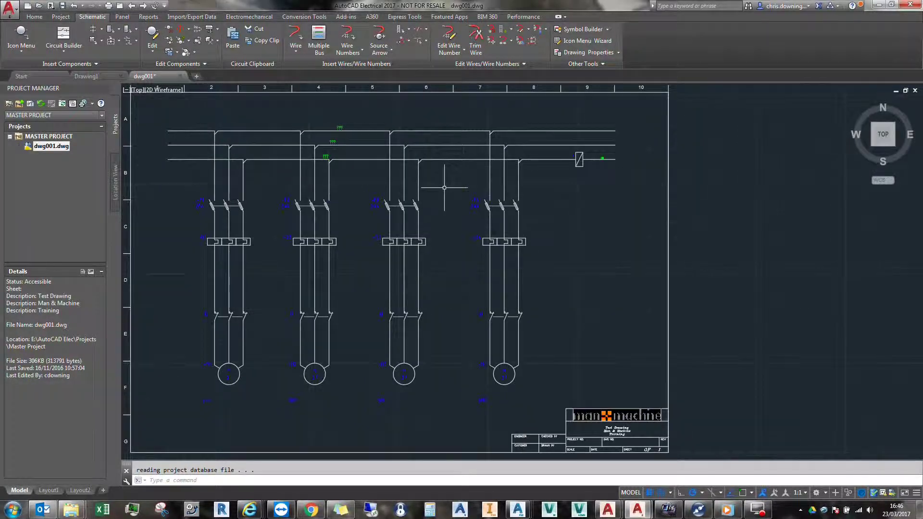